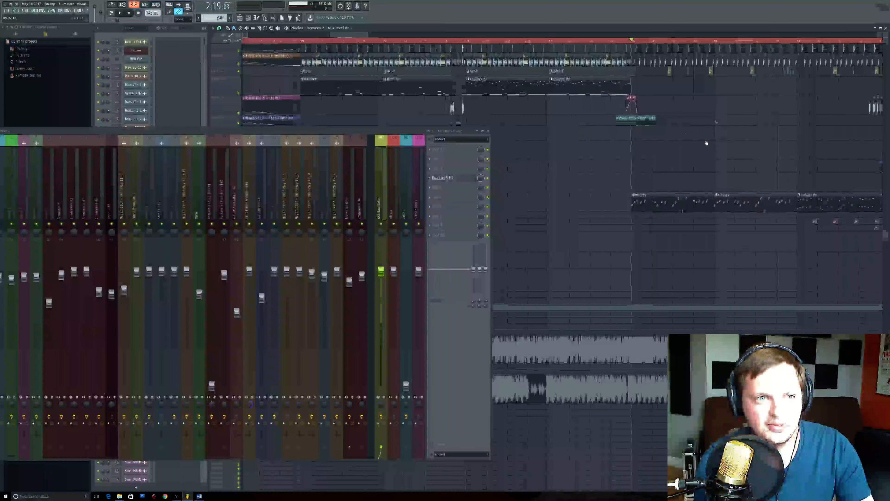
- Play the full arrangement from around 2:50, with the mixer moved clear of its playlist clips
scroll(593, 93, up, 3)
scroll(602, 105, down, 5)
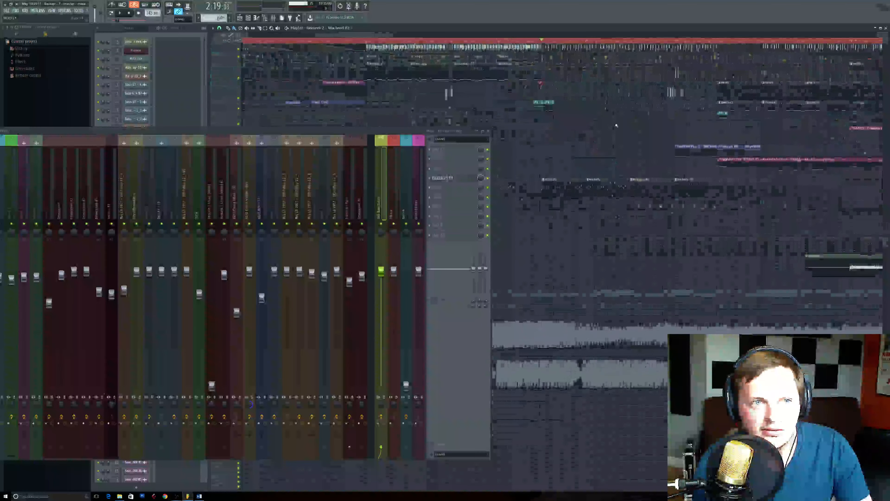
key(space)
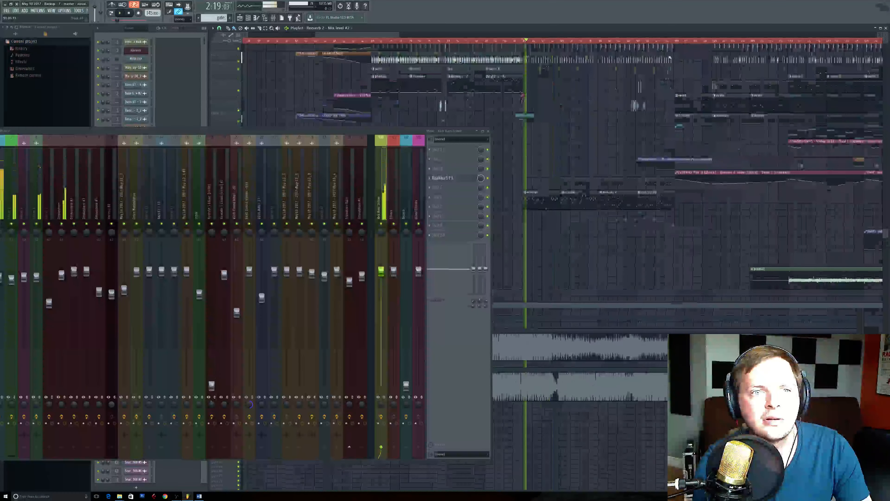
key(space)
drag(729, 239, 568, 254)
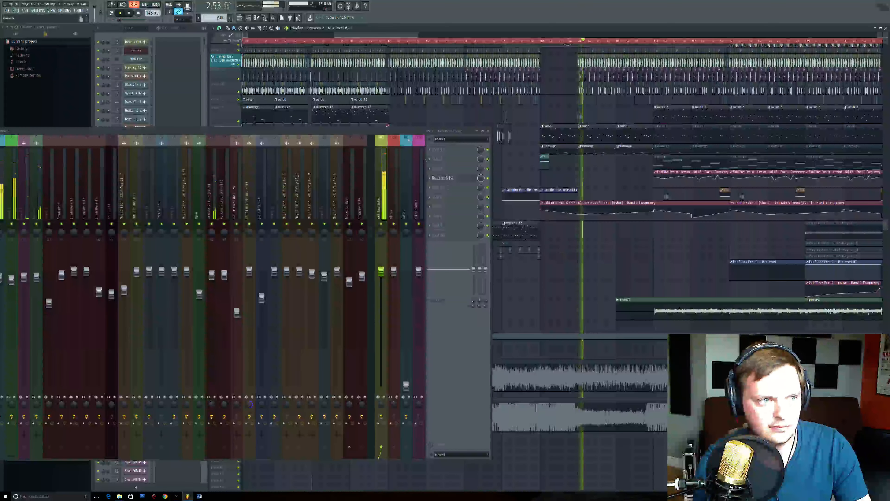
drag(405, 131, 491, 137)
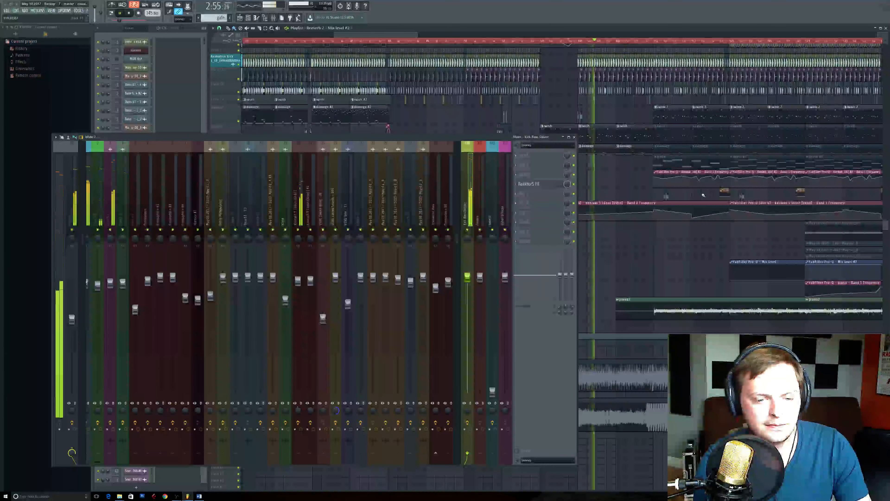
drag(701, 194, 694, 197)
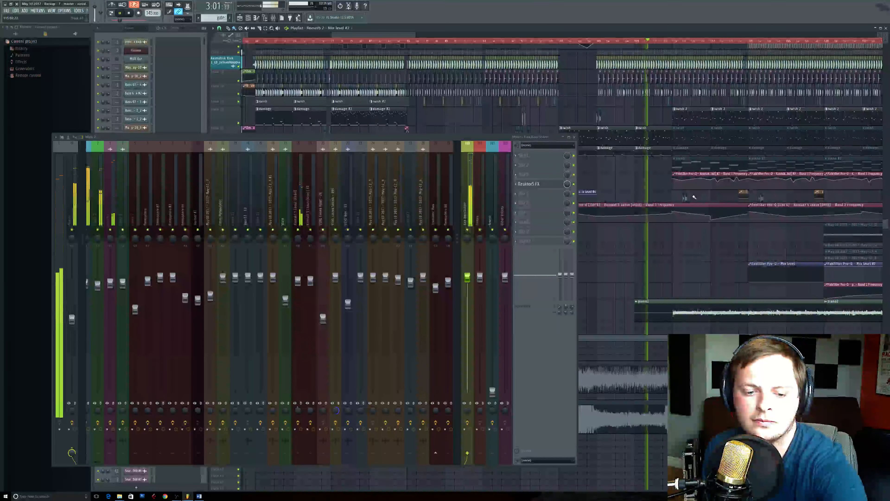
key(space)
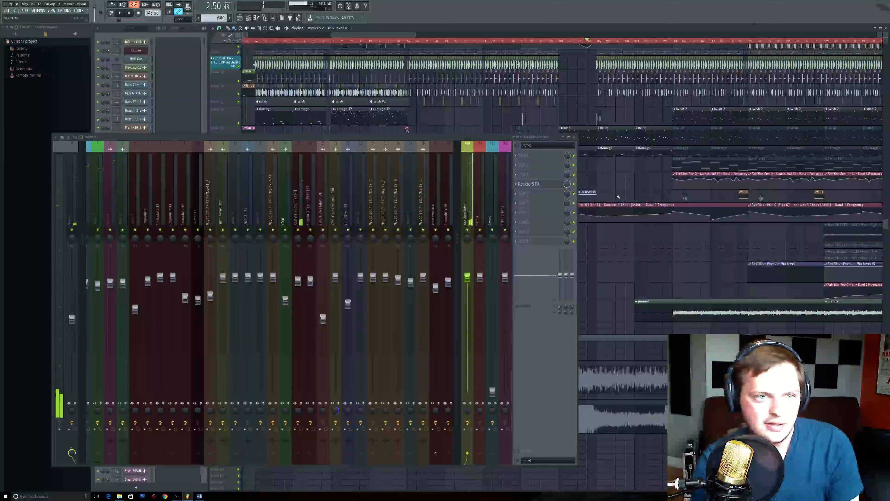
- Solo the first teal mixer track and play it from 2:52
click(601, 39)
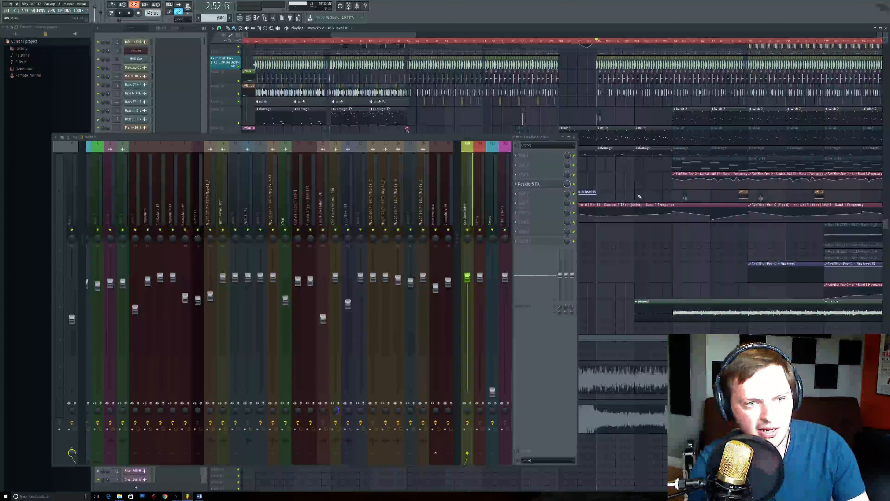
scroll(637, 186, up, 4)
drag(641, 177, 638, 156)
drag(315, 137, 451, 108)
scroll(455, 196, down, 10)
right_click(482, 201)
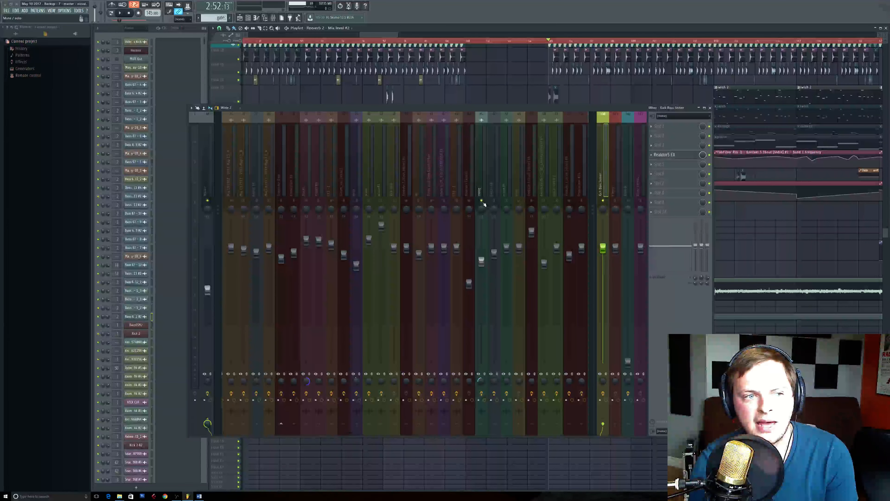
key(space)
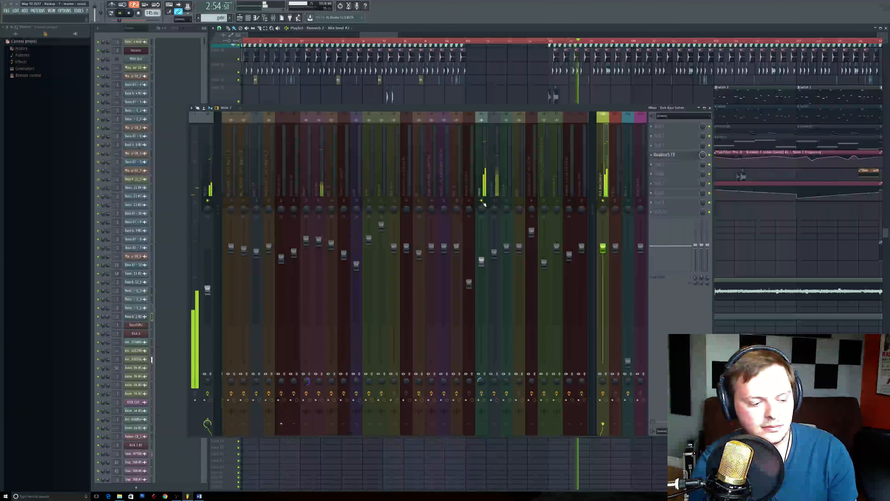
key(space)
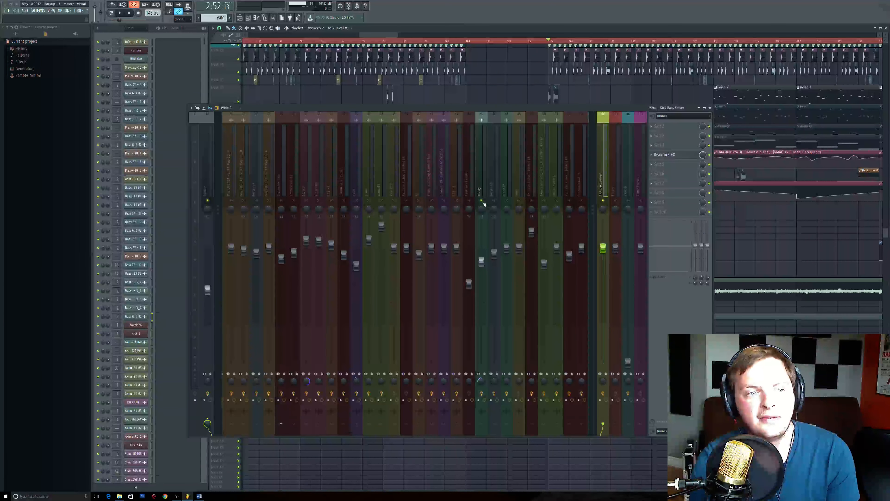
- Open FabFilter Pro-Q on the soloed first teal track and examine its EQ curve
click(482, 120)
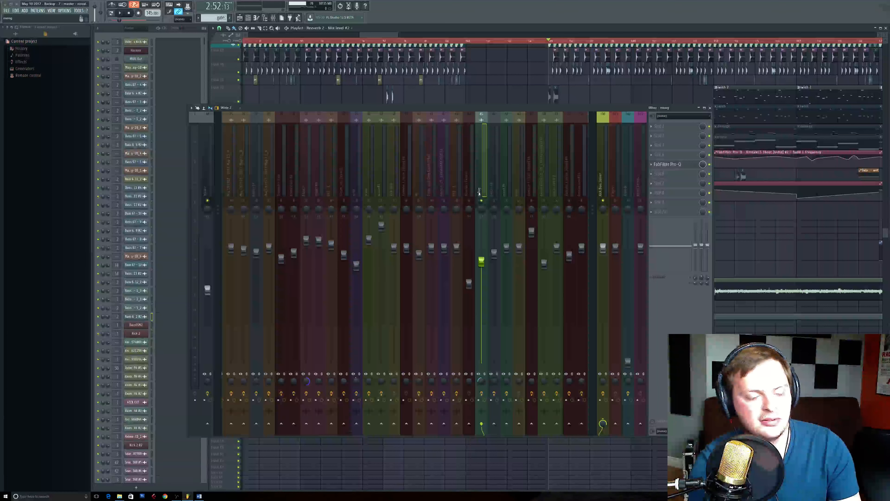
key(space)
key(space)
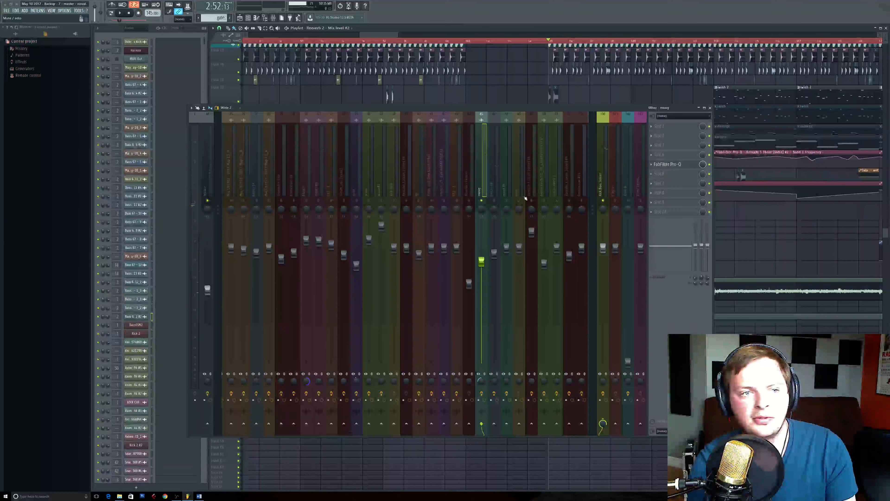
click(667, 165)
drag(650, 108, 543, 114)
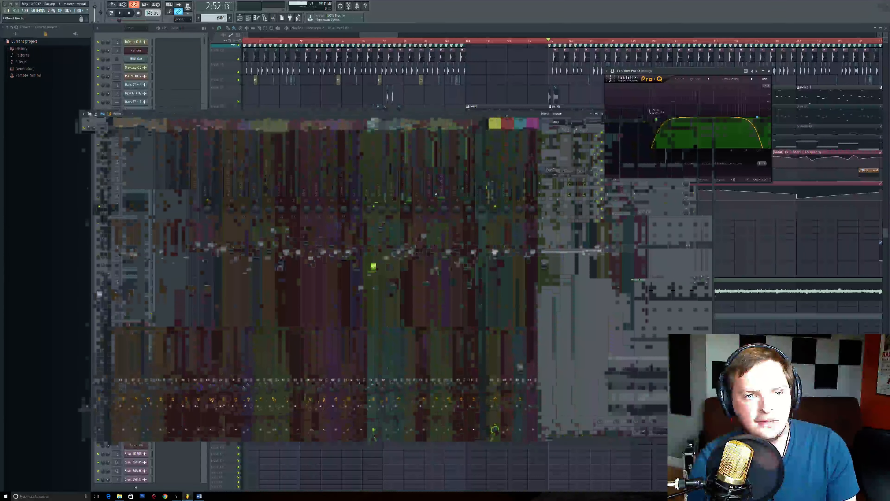
drag(687, 71, 726, 88)
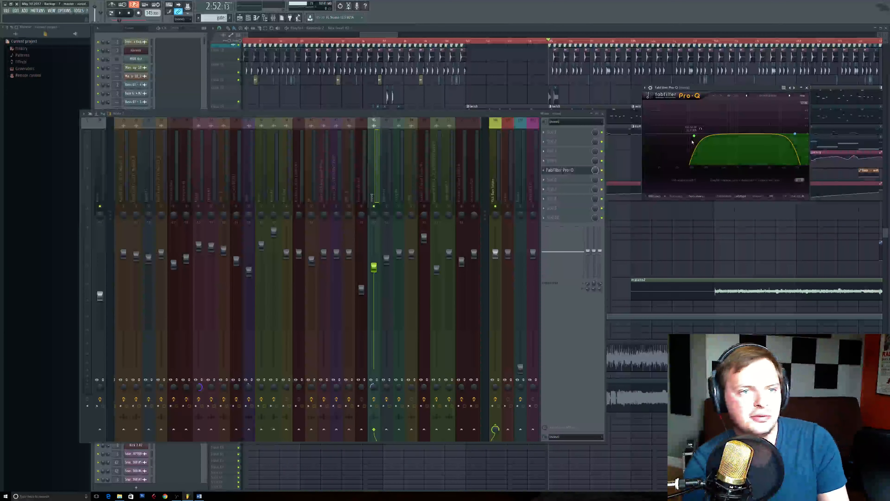
- Close the equalizer and play the first two teal layers together from 2:52
click(806, 88)
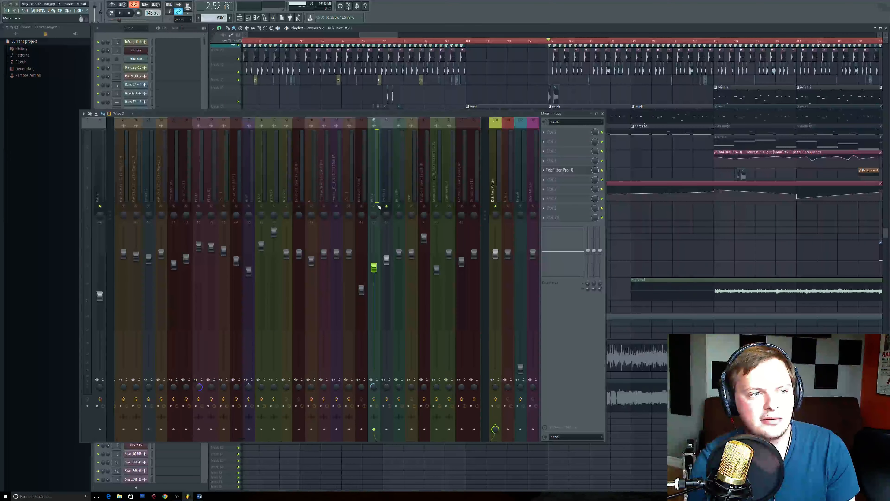
key(space)
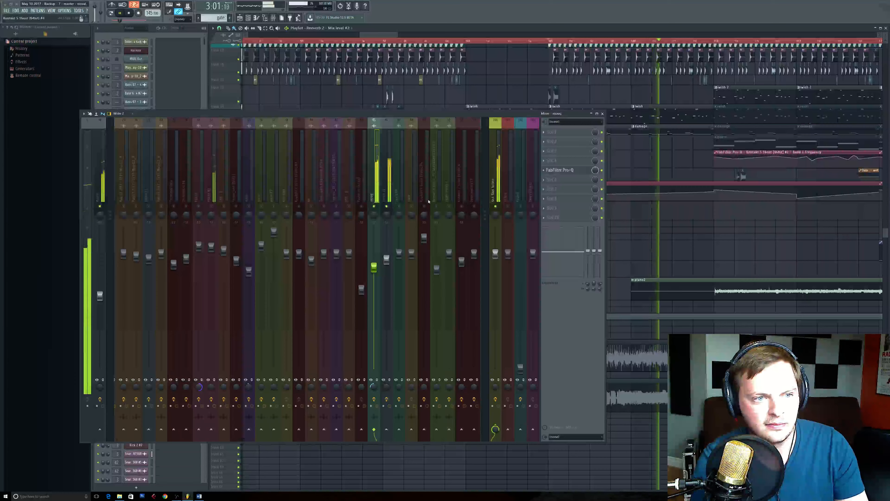
key(space)
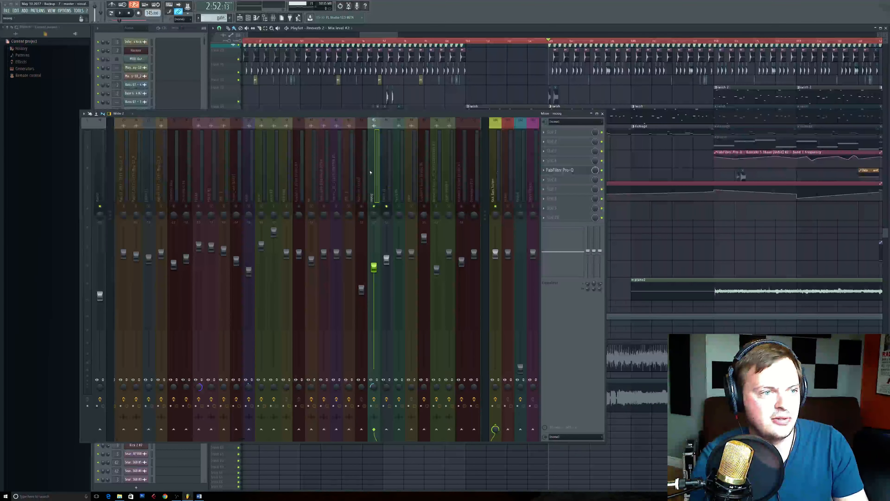
- Isolate the second teal layer and open its FabFilter Pro-Q to examine the filter curve
click(388, 207)
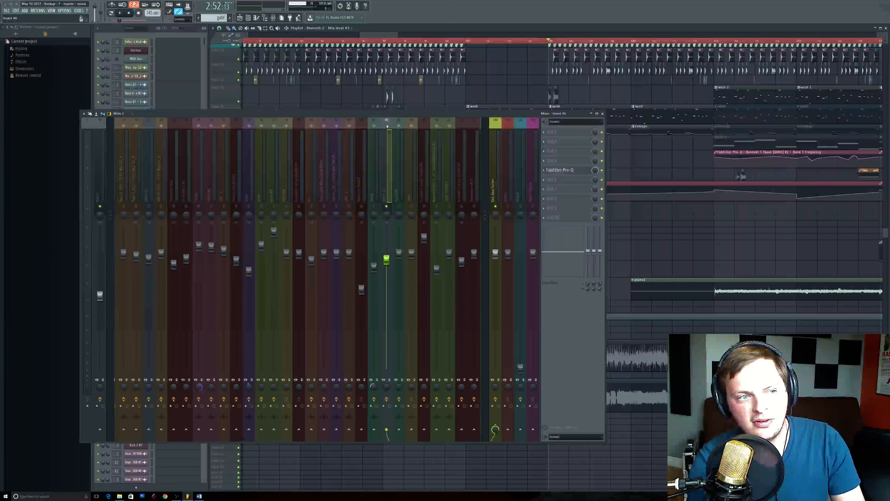
click(560, 170)
drag(219, 64, 797, 93)
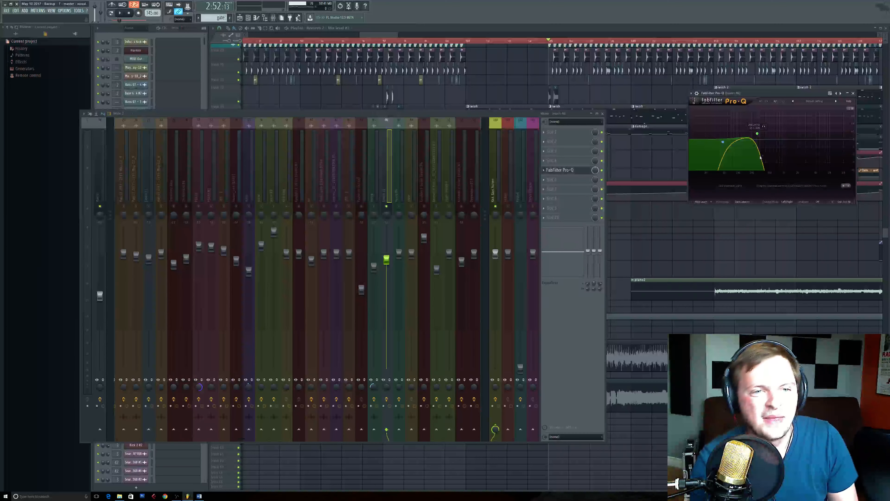
- Unsolo the second teal layer, close its equalizer and play the section from 2:52 with the full mix
key(space)
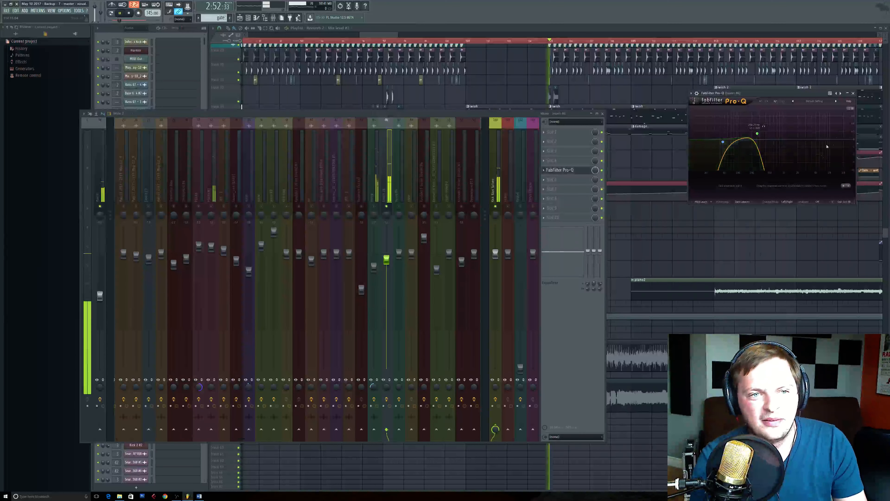
right_click(386, 207)
click(853, 93)
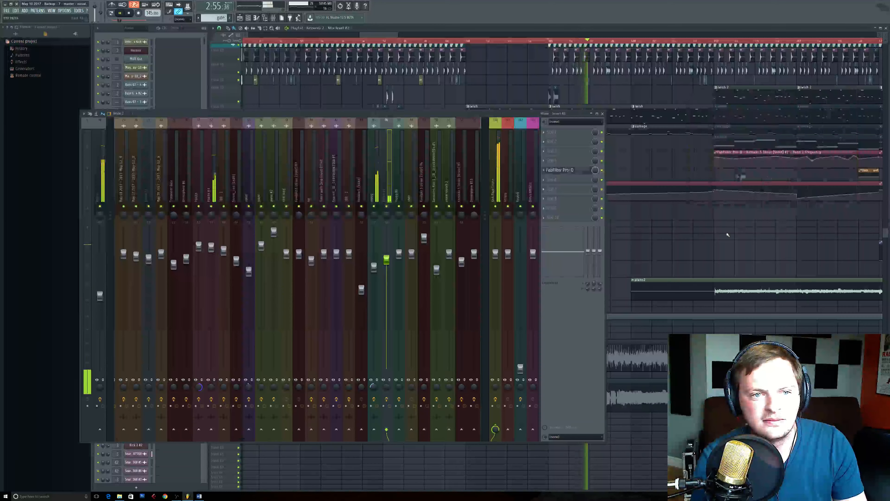
drag(743, 212, 685, 199)
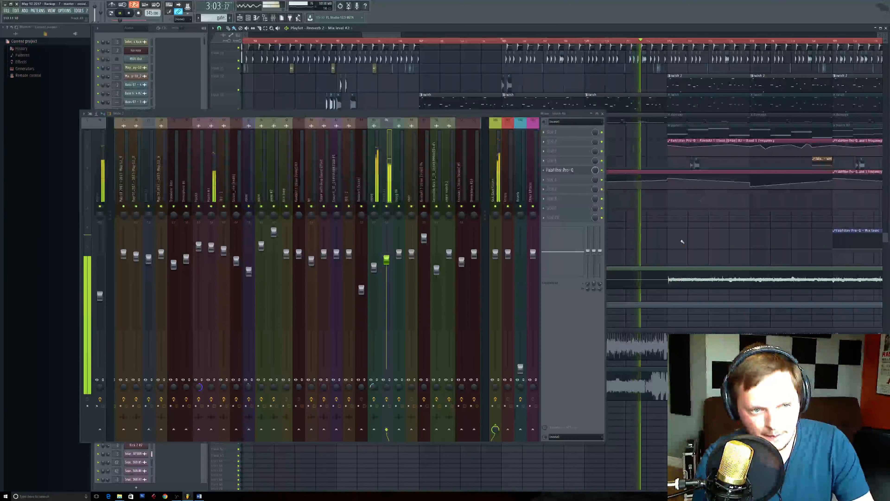
key(space)
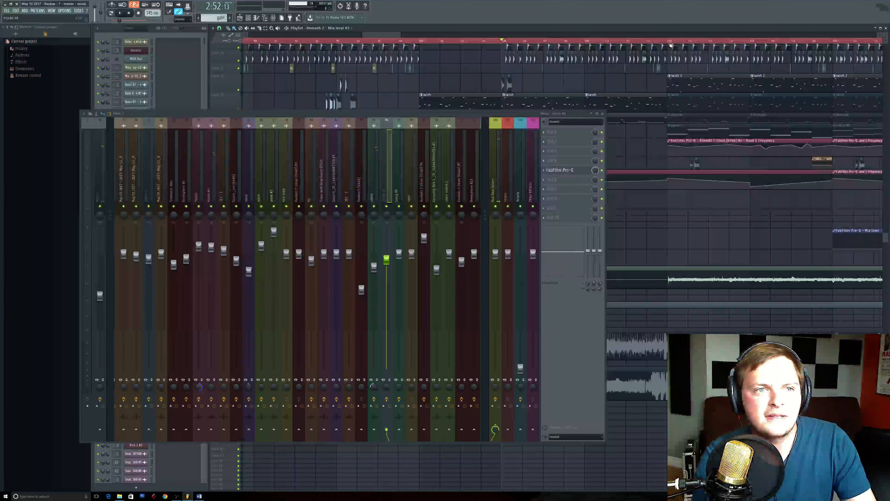
- Set the playback position to 3:05 and play the next section with the full mix
click(670, 42)
drag(747, 206, 701, 183)
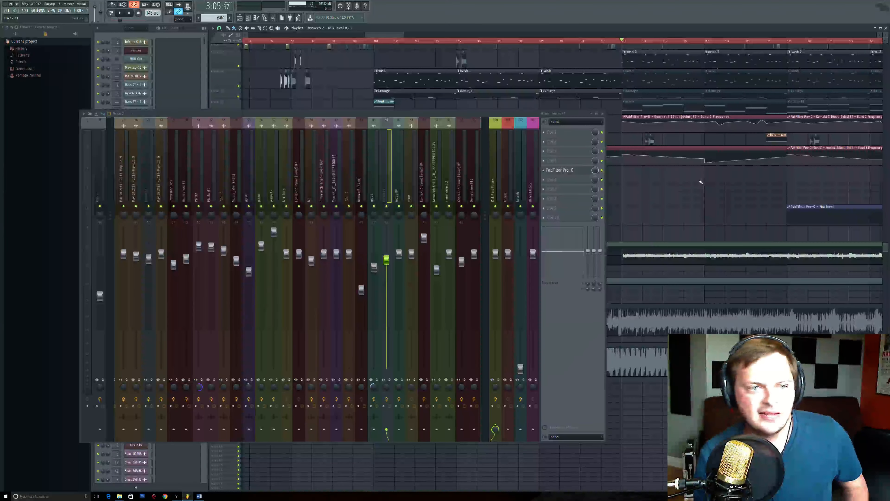
scroll(680, 174, down, 5)
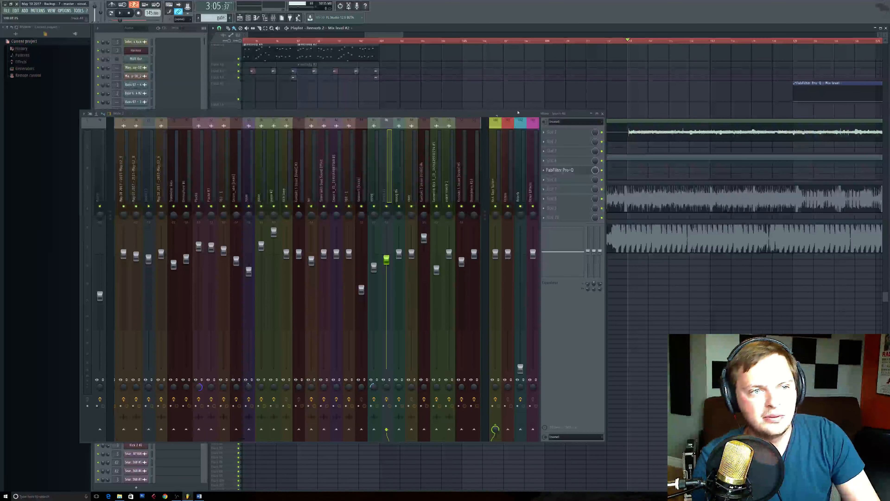
drag(593, 113, 560, 108)
key(space)
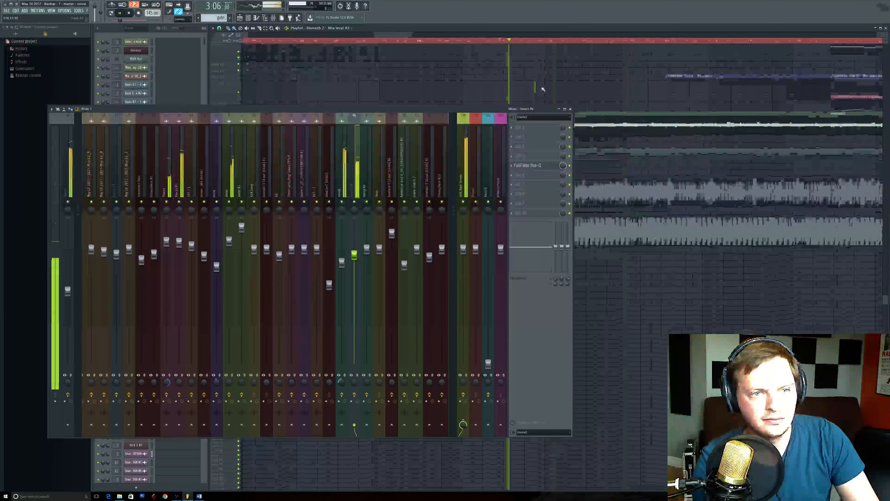
drag(499, 108, 616, 139)
key(space)
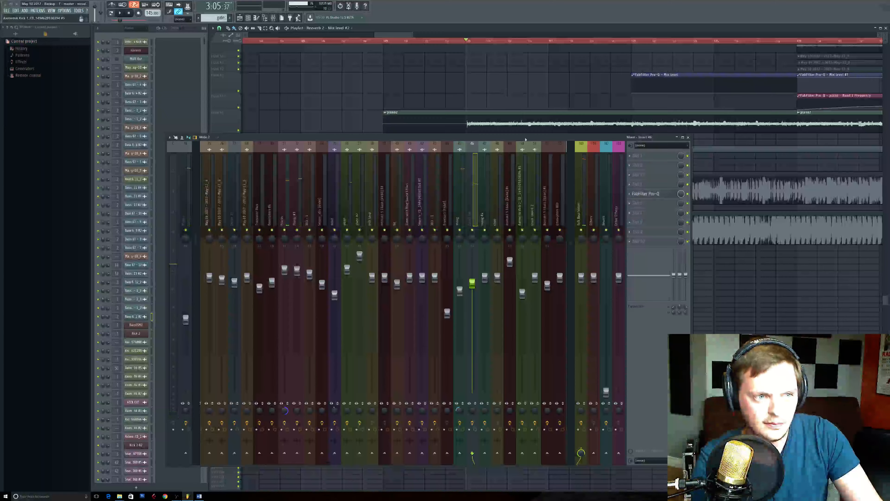
- Play the song from 3:05 beneath the upper playlist tracks, then solo and select the first yellow-green mixer track
drag(525, 140, 346, 119)
drag(617, 158, 670, 207)
drag(702, 171, 692, 290)
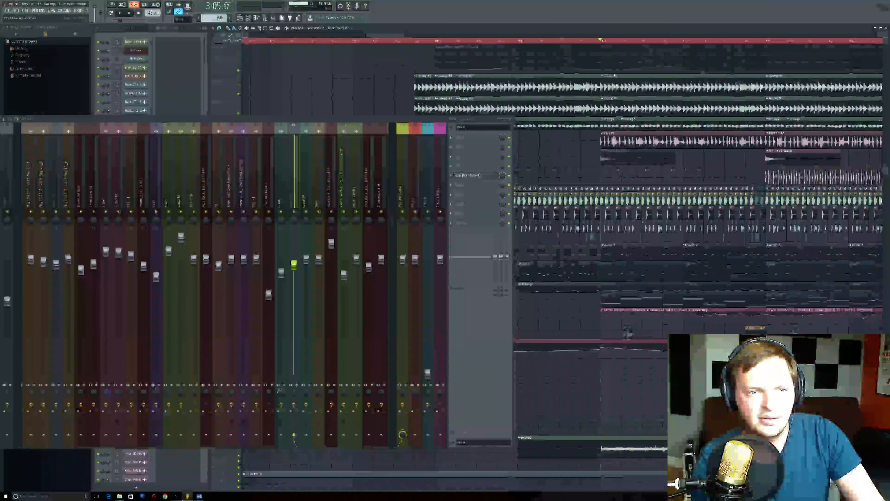
drag(339, 120, 492, 115)
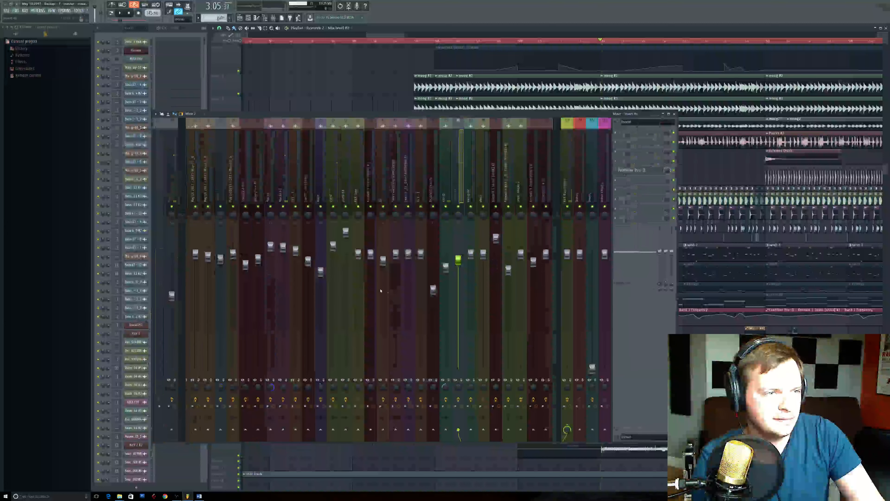
key(space)
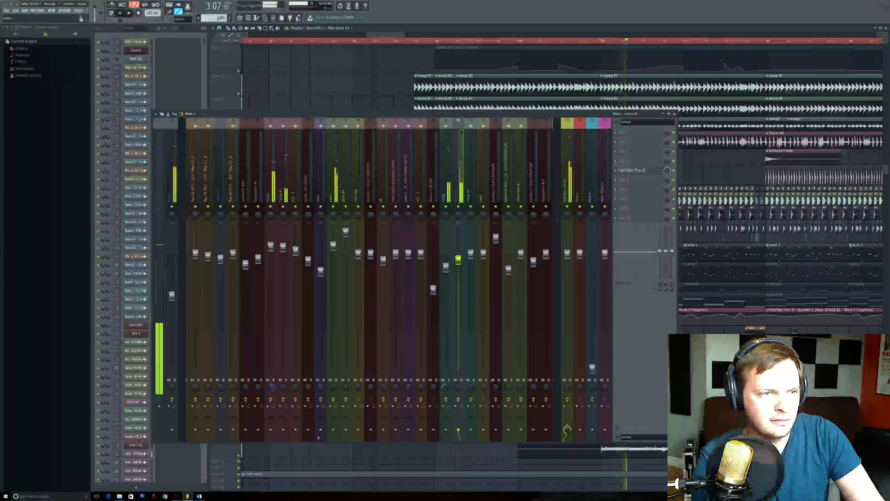
right_click(333, 207)
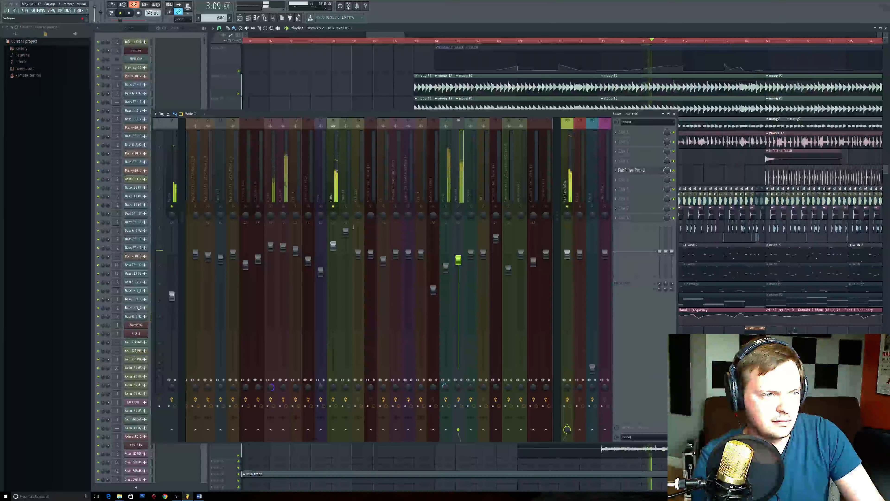
click(334, 121)
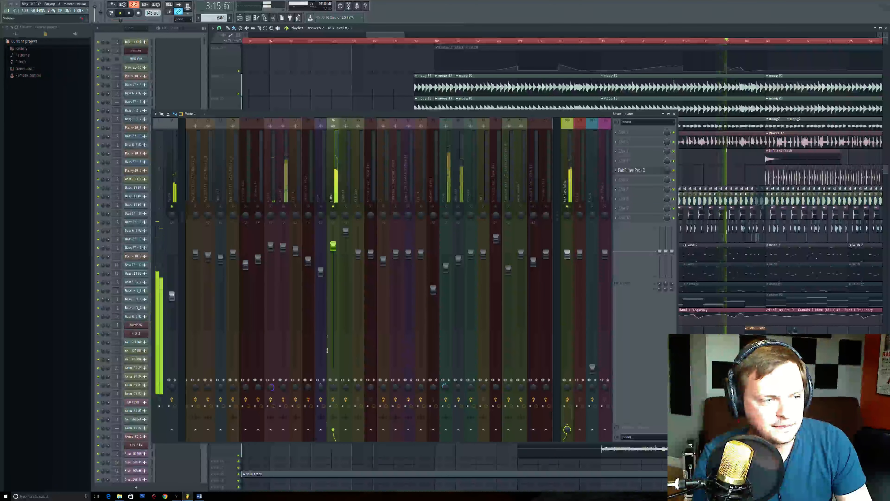
- Restore the full mix, then solo and select the second pink mixer track to hear it before stopping playback
right_click(334, 208)
drag(385, 113, 311, 106)
scroll(771, 211, down, 5)
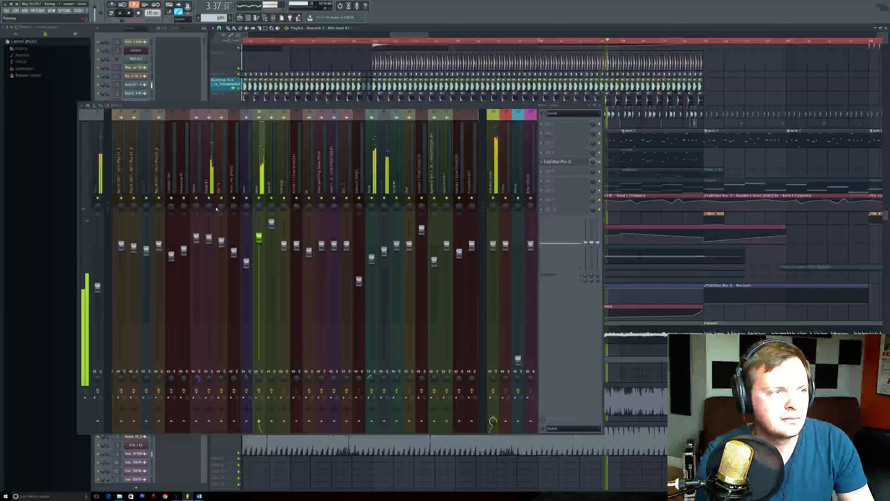
right_click(211, 199)
click(210, 176)
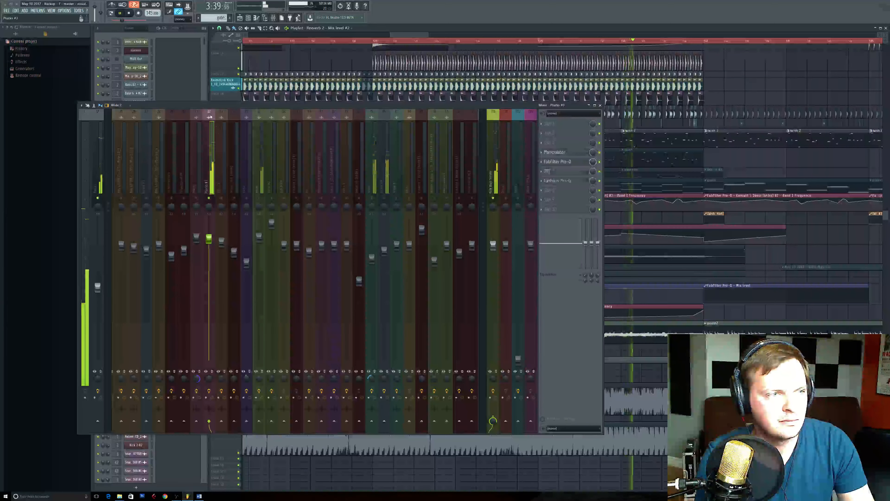
key(space)
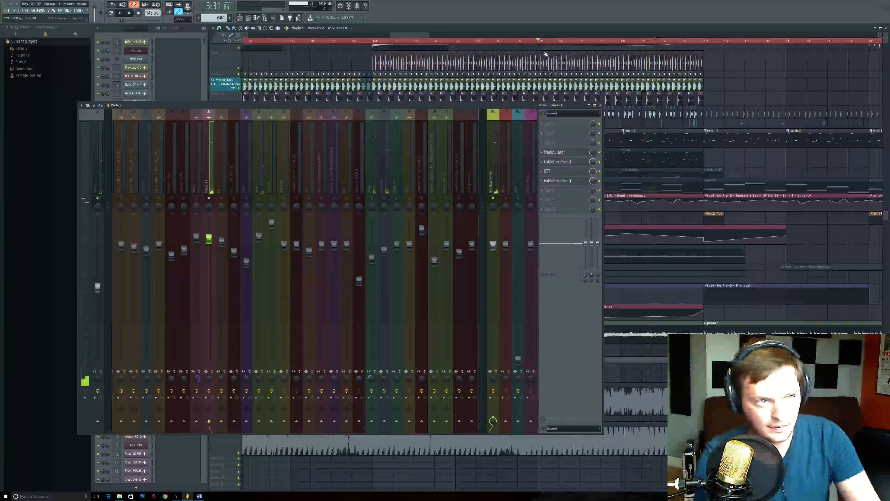
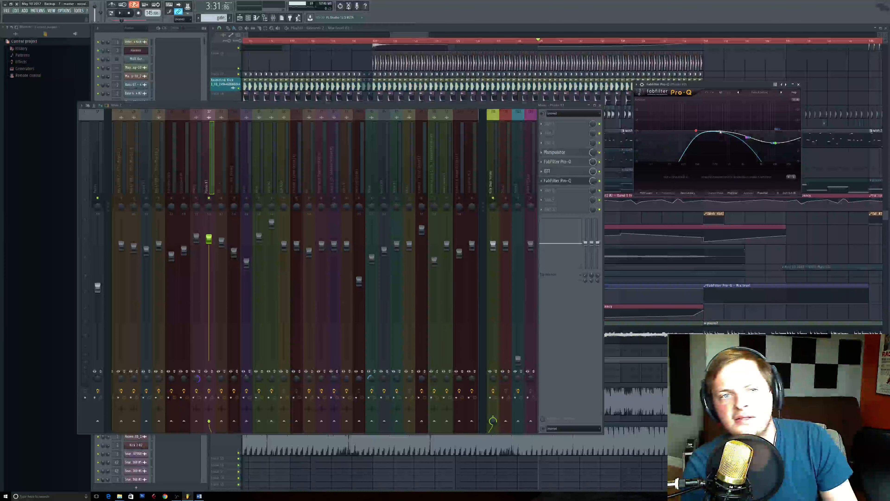
- Restore the full mix, close the second pink track's equalizer and play the song from a further section
mouse_move(714, 134)
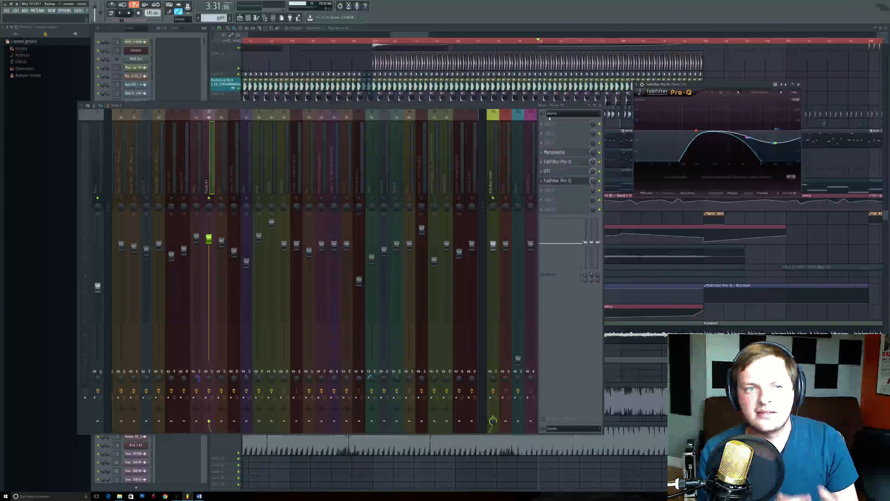
right_click(209, 198)
click(798, 85)
click(398, 41)
key(space)
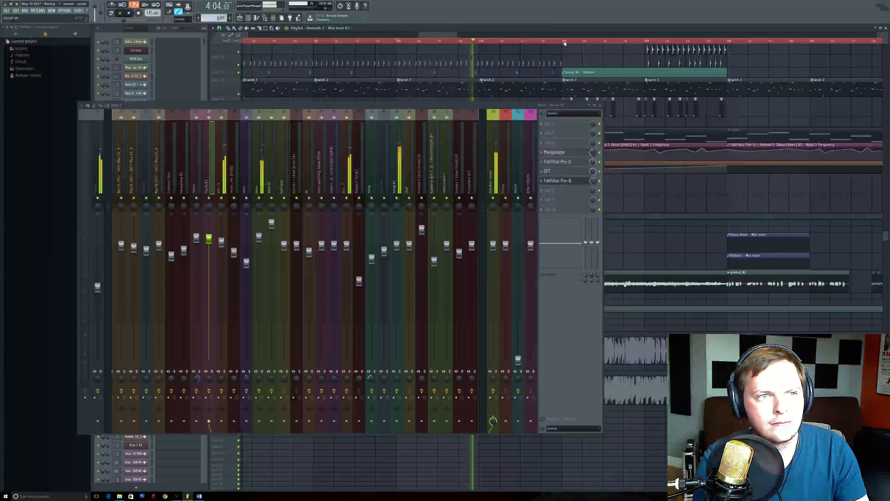
- Continue playback from 4:12 and inspect both FabFilter Pro-Q curves on the brown track beside the pink ones
click(564, 42)
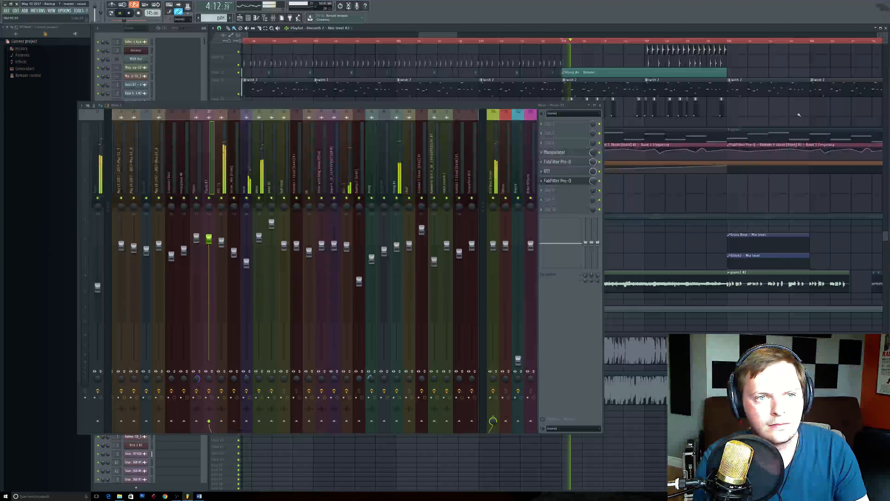
scroll(633, 91, down, 2)
drag(634, 90, 644, 89)
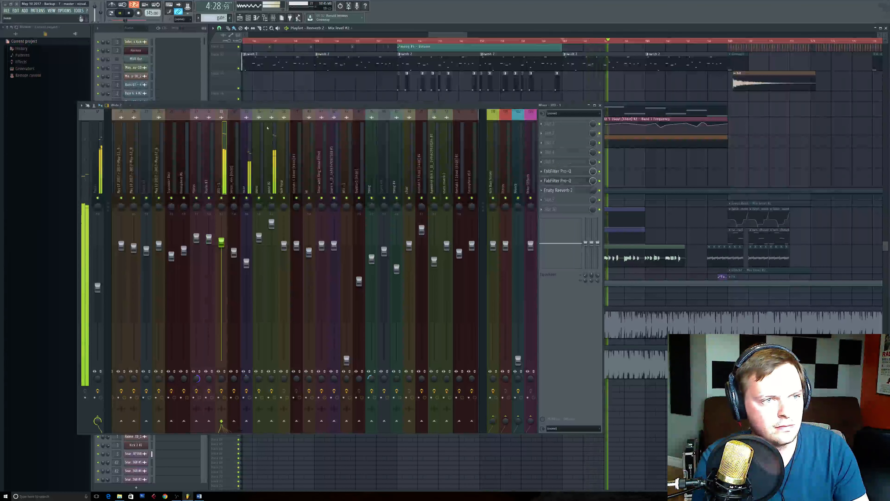
click(558, 172)
click(558, 181)
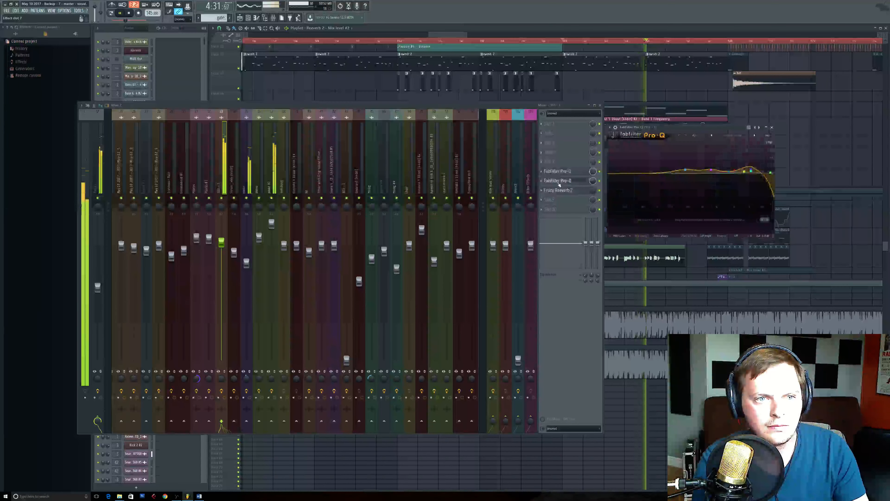
click(559, 182)
- Set the playback position to 4:38, then solo the brown track beside the pink ones and play it alone
drag(732, 80, 372, 84)
click(372, 42)
key(space)
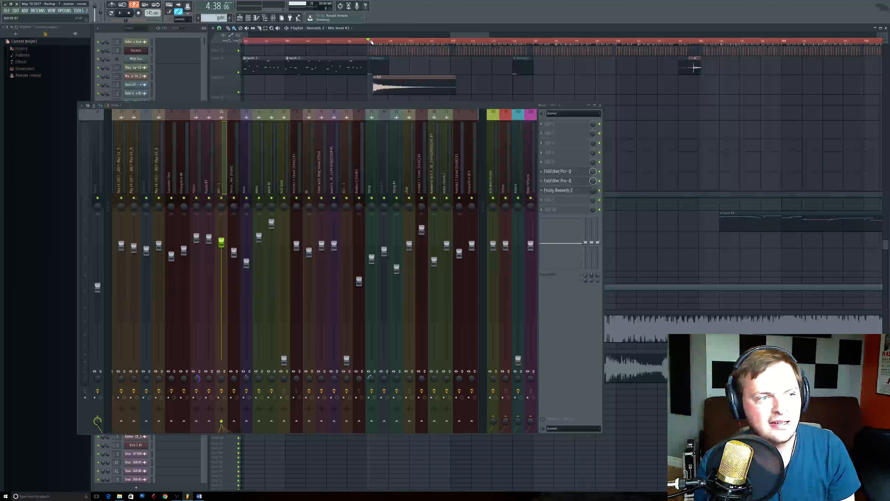
right_click(222, 198)
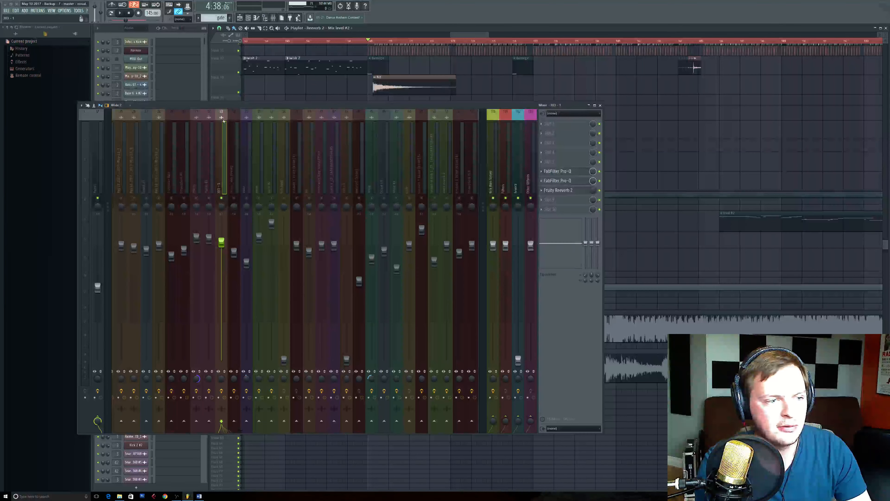
key(space)
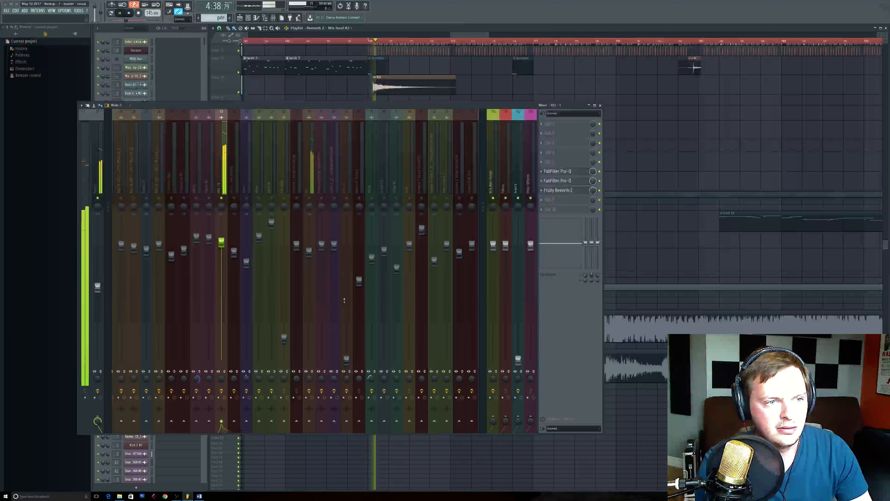
key(space)
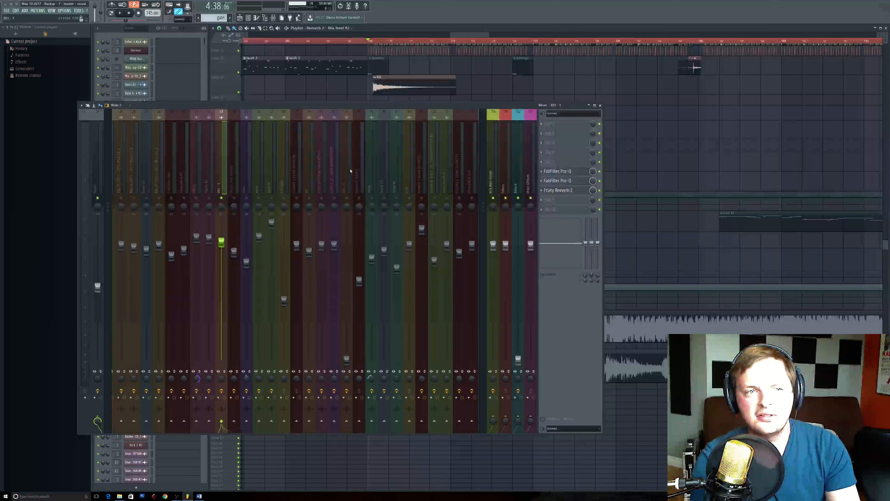
- Open the soloed brown track's second FabFilter Pro-Q and replay the section from 4:38 with its curve in view
right_click(679, 129)
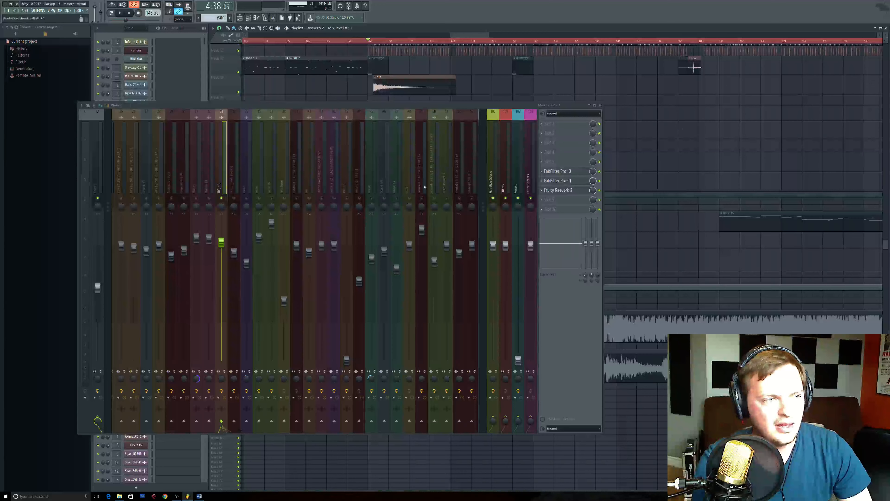
click(566, 183)
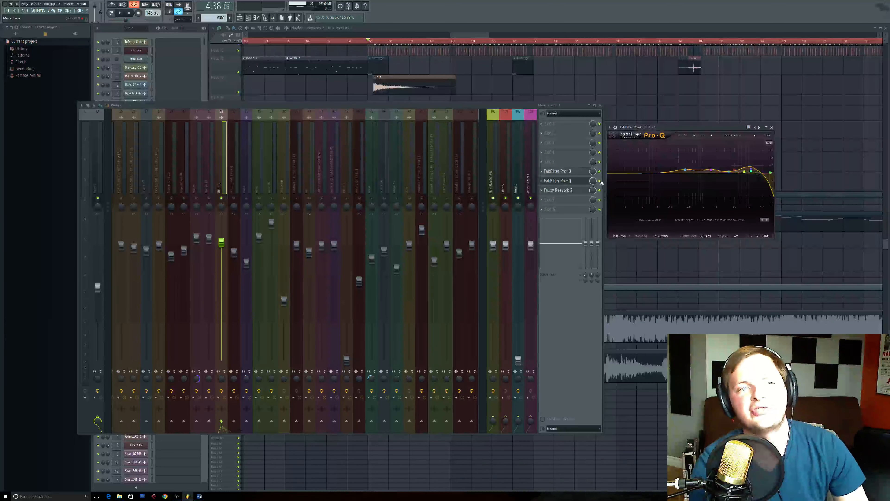
key(space)
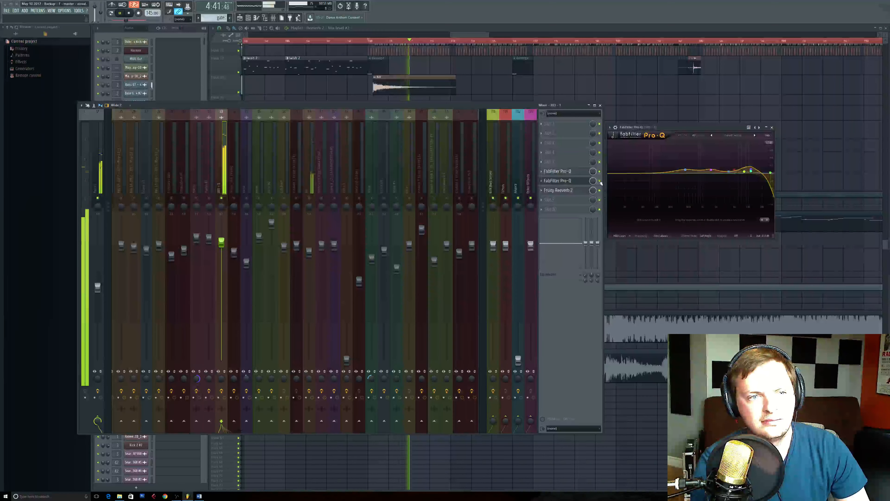
key(space)
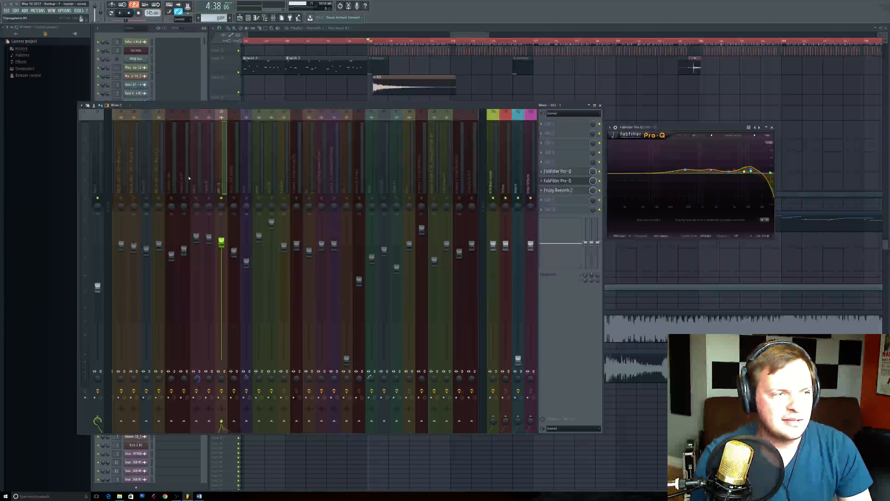
- Unsolo the brown track, play the section from 4:38 twice with the full mix and close the equalizer
right_click(222, 199)
key(space)
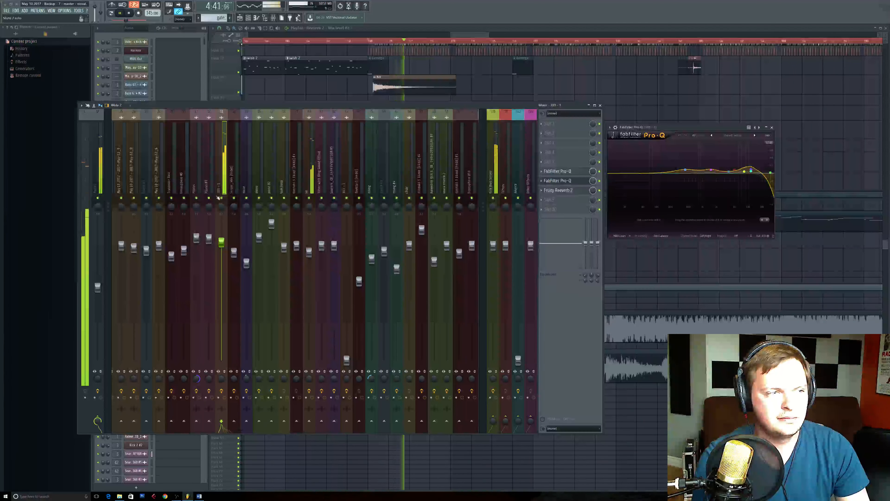
key(space)
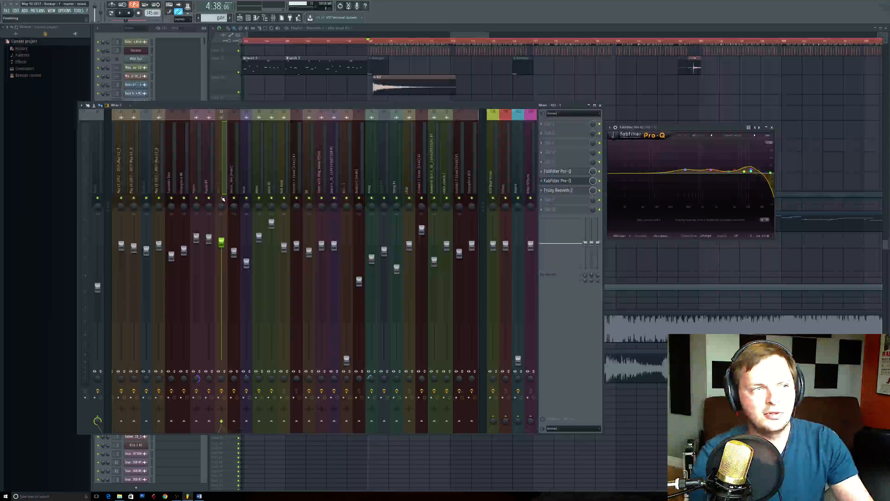
key(space)
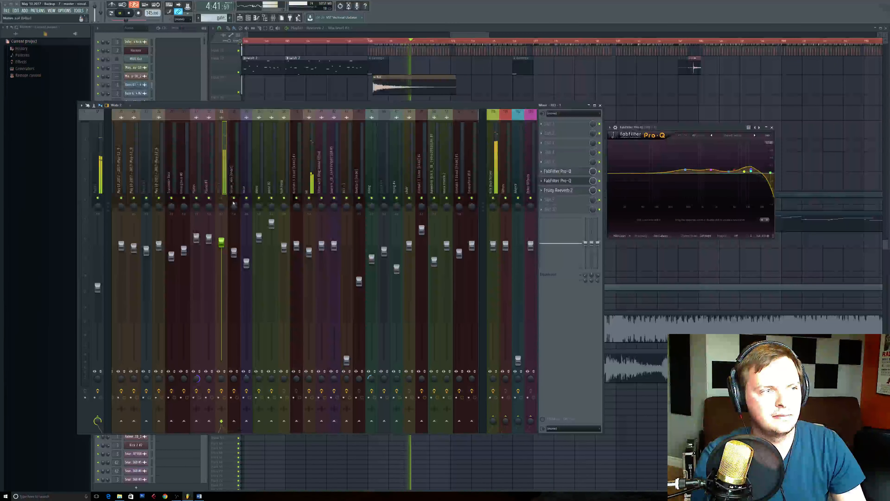
key(space)
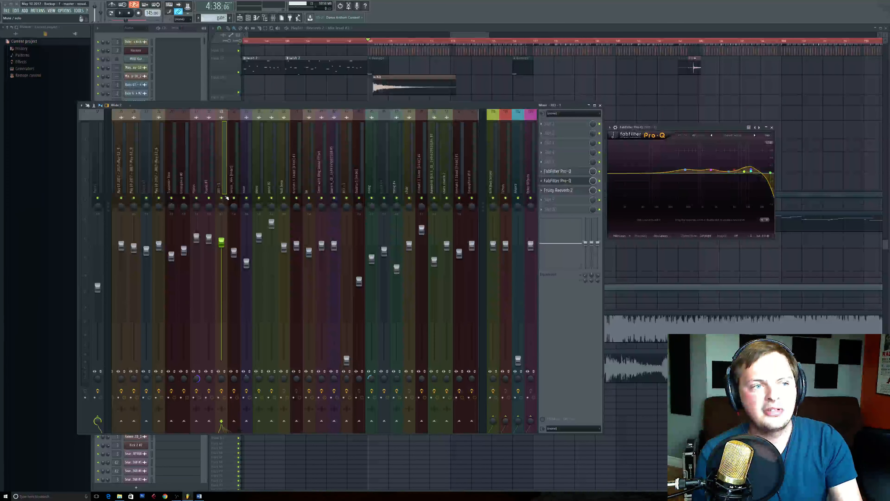
click(771, 127)
- Reposition the mixer over the playlist and play the section from 5:03 with the full mix
drag(514, 105, 698, 105)
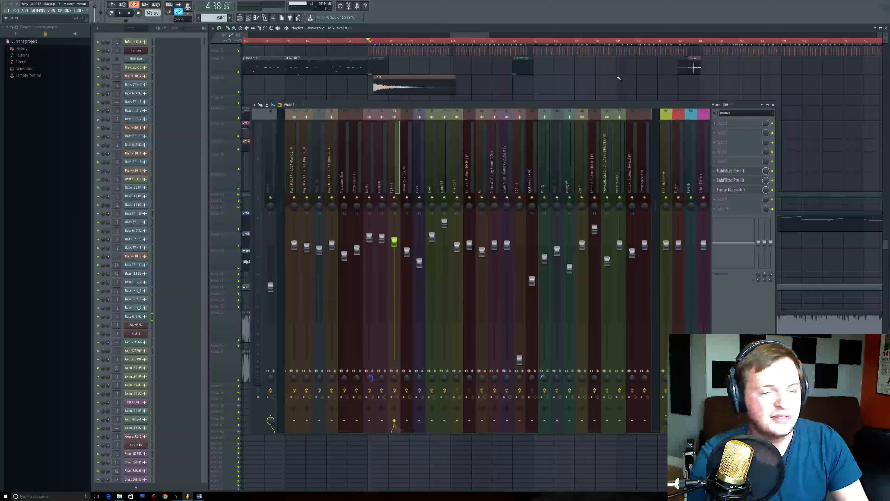
drag(631, 101, 607, 100)
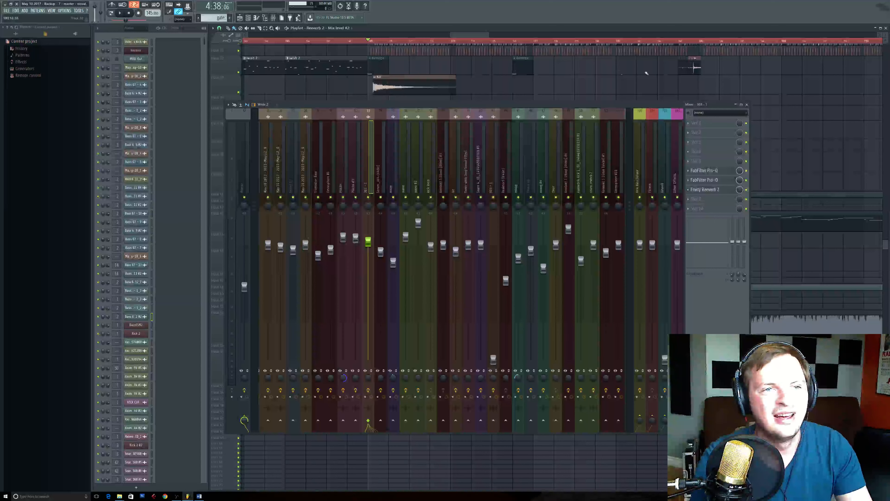
drag(646, 73, 500, 35)
scroll(461, 72, down, 3)
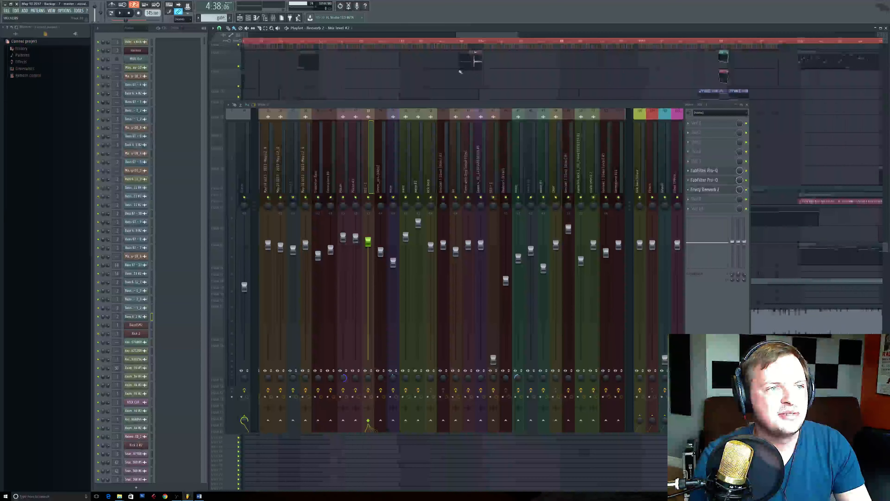
click(459, 41)
key(space)
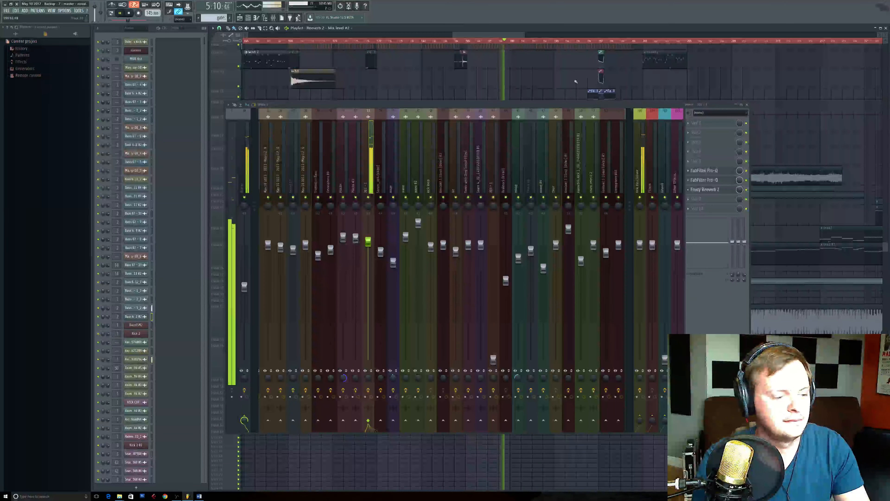
scroll(540, 74, up, 3)
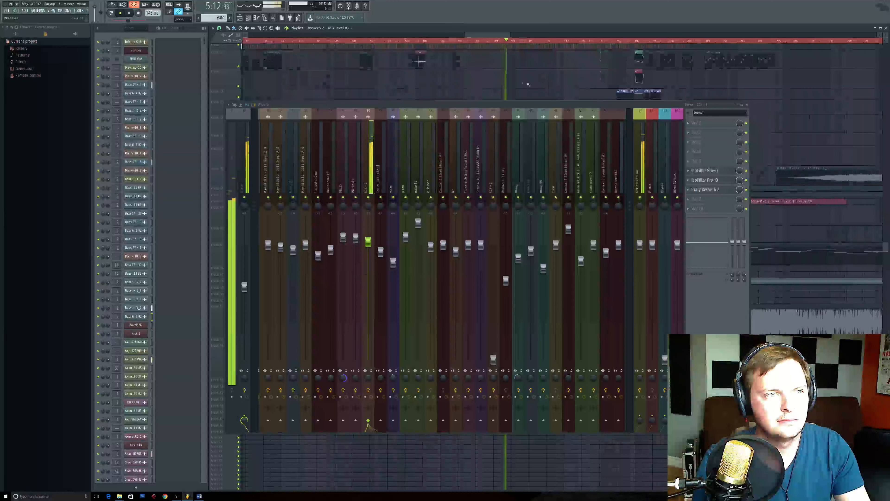
key(space)
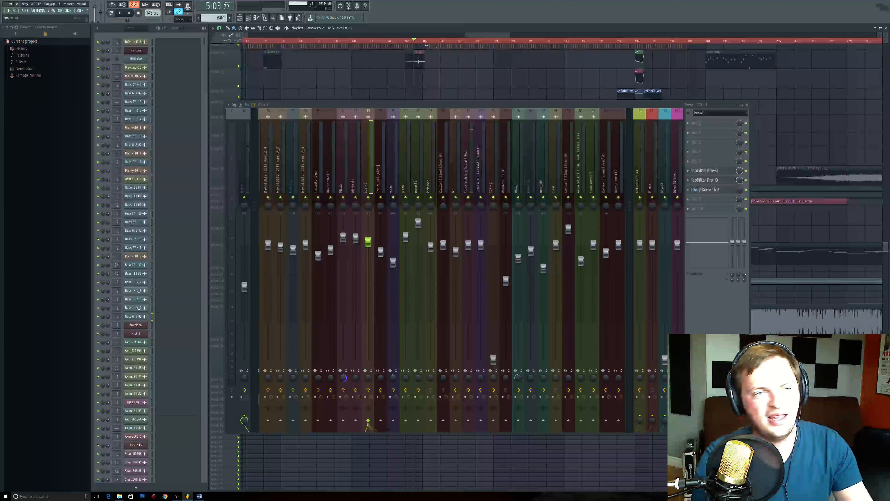
- Set the playback position to 5:26 and play that section with the full mix
drag(618, 98, 444, 103)
scroll(496, 57, down, 2)
click(470, 41)
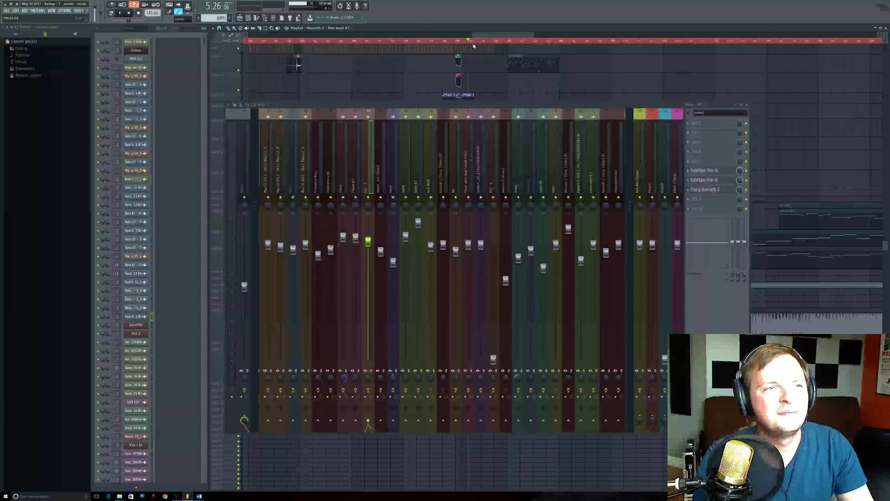
key(space)
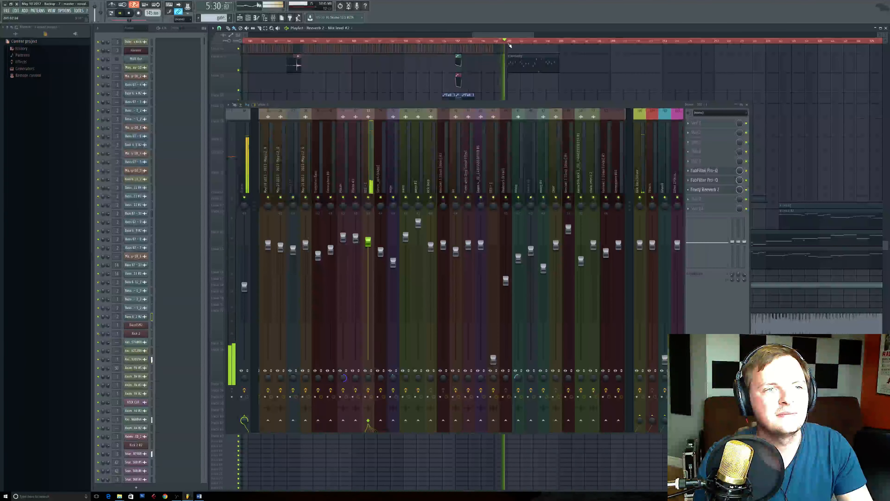
- Move the mixer clear of the upcoming playlist clips and play the song from around 6:24
mouse_move(559, 104)
mouse_down()
mouse_move(478, 106)
mouse_move(370, 81)
mouse_up()
scroll(708, 106, down, 1)
drag(841, 151, 687, 85)
click(710, 41)
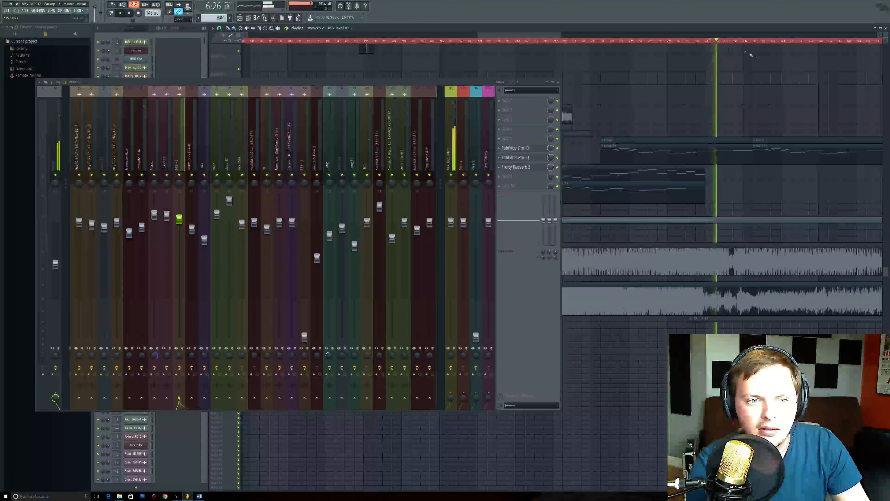
key(space)
- Play the song from 7:01 while looking over the other playlist tracks, then stop playback
drag(801, 95, 569, 71)
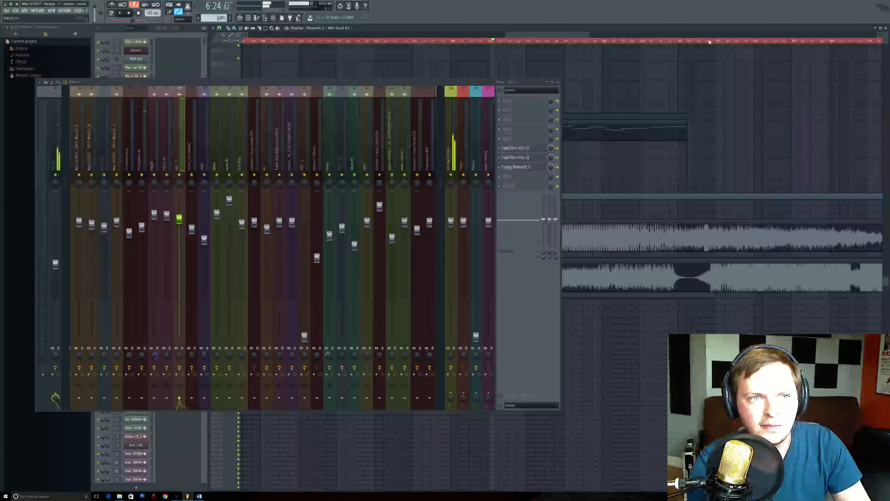
click(701, 41)
key(space)
drag(707, 205, 692, 301)
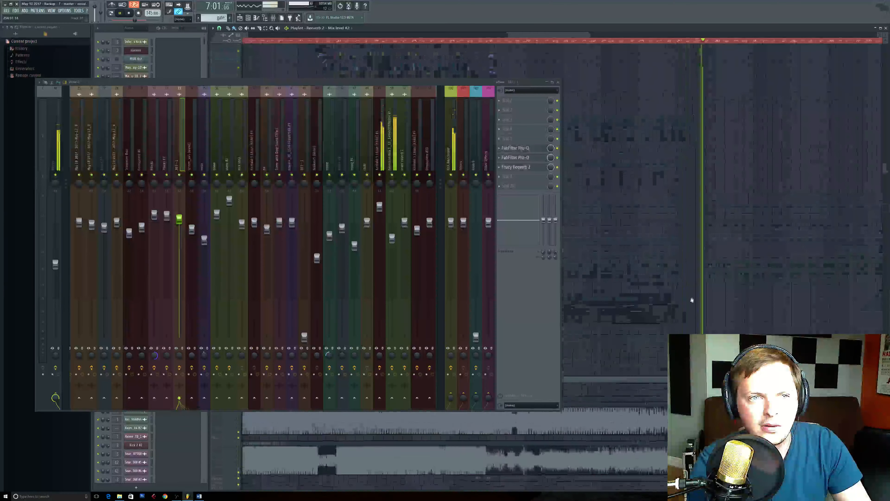
drag(696, 147, 699, 308)
drag(667, 70, 678, 237)
key(space)
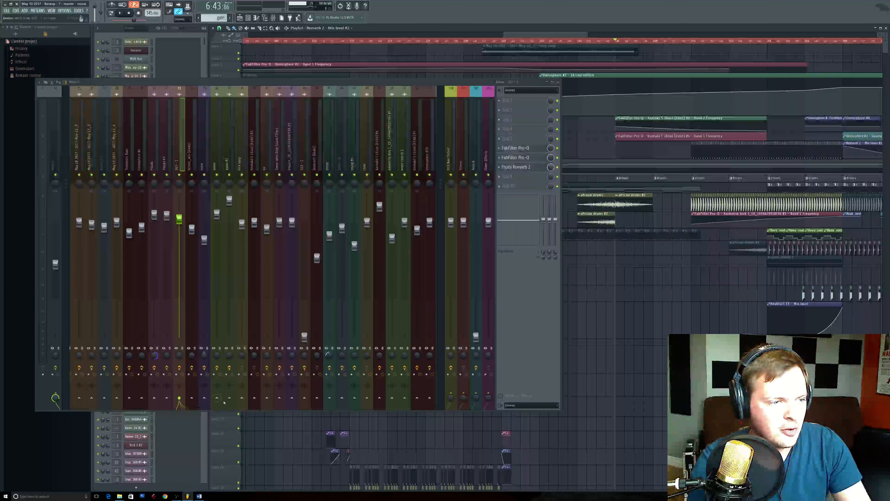
- Play the section from 6:57 with the dark red Kontakt 5 track soloed, and open its OTT compressor to view its settings
drag(453, 82, 502, 233)
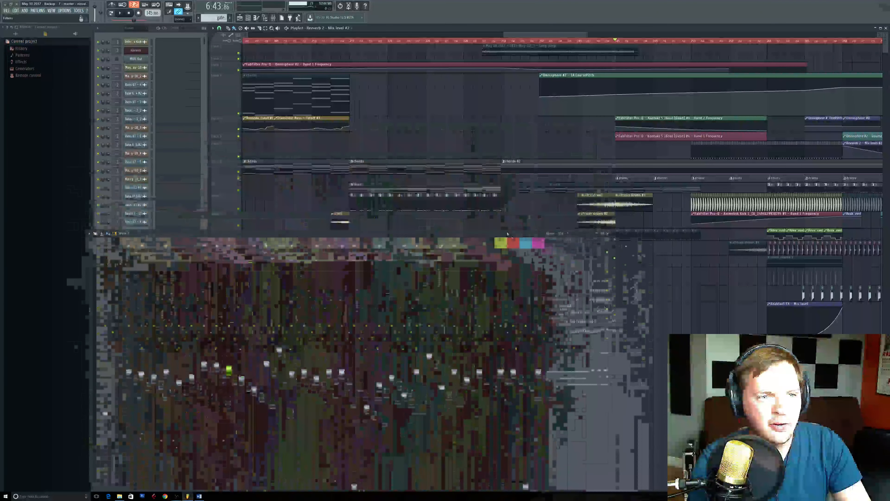
drag(225, 179, 224, 206)
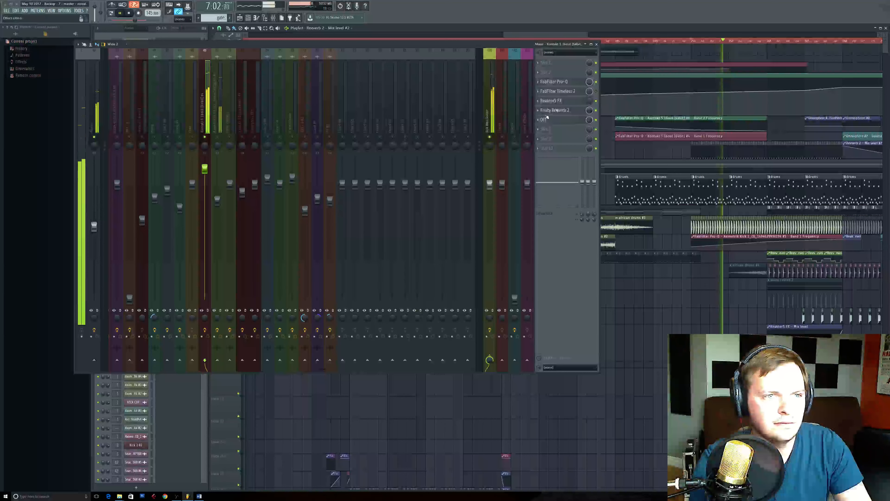
click(575, 123)
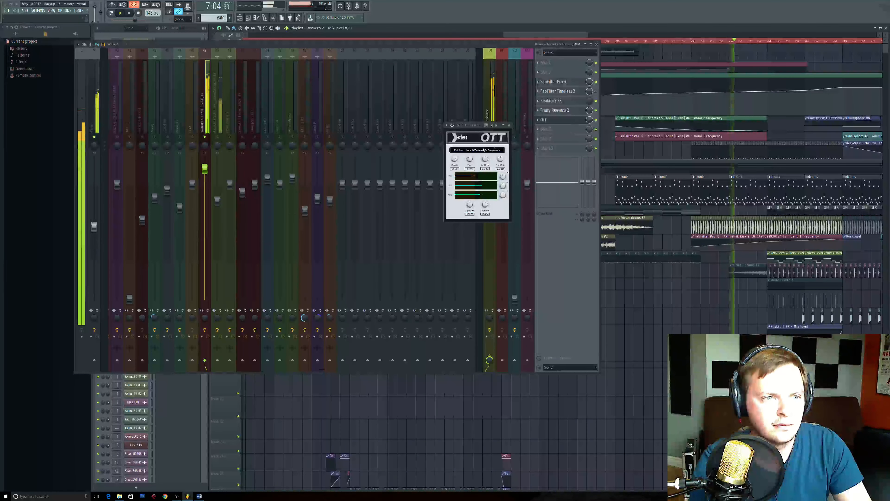
key(space)
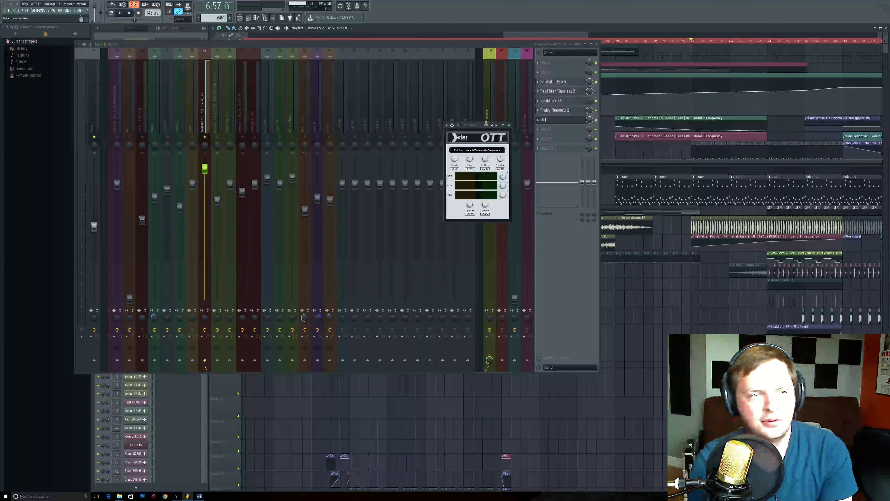
drag(470, 125, 533, 171)
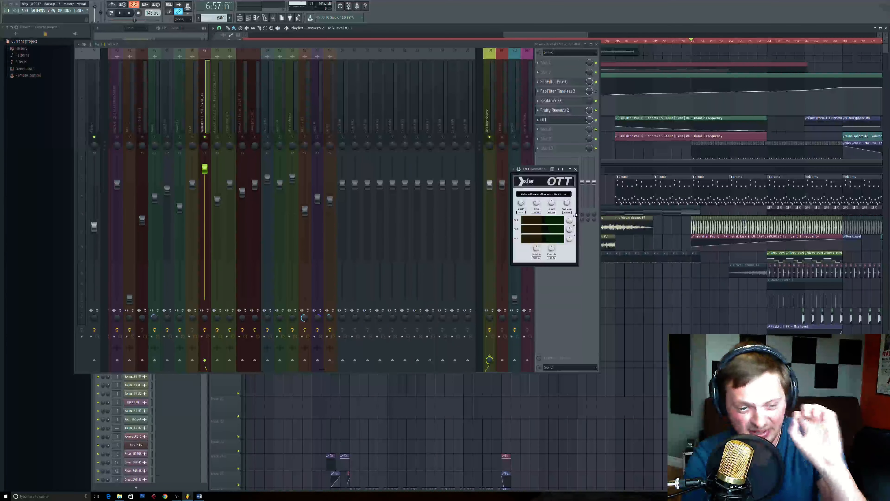
- Play the section from 6:57, bypassing and re-enabling the soloed track's OTT compressor to compare, with its window moved clear of the mixer
key(space)
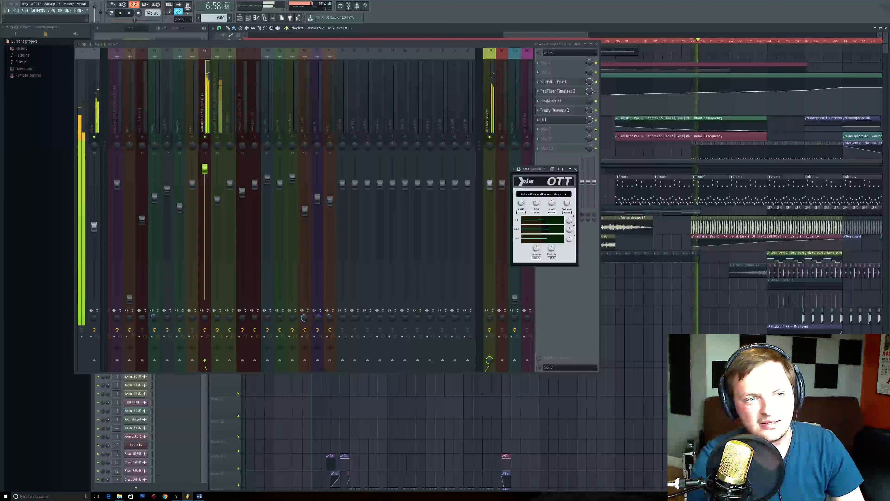
drag(535, 170, 651, 211)
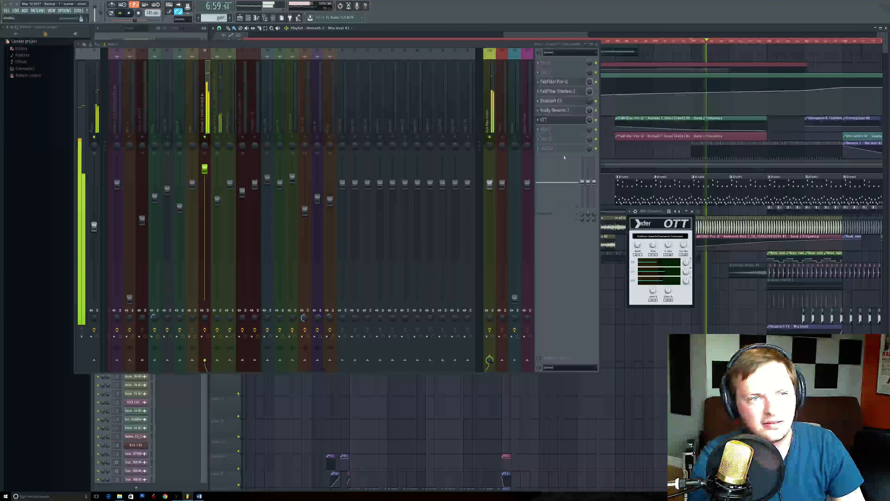
click(596, 121)
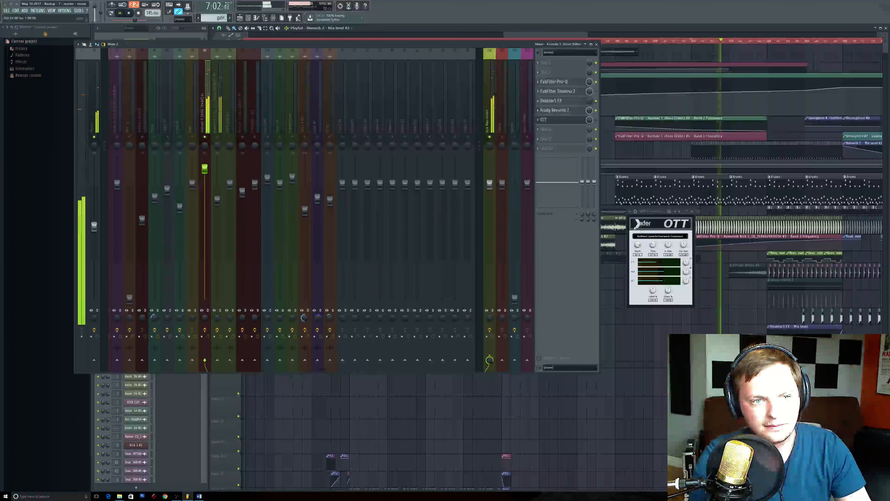
click(596, 121)
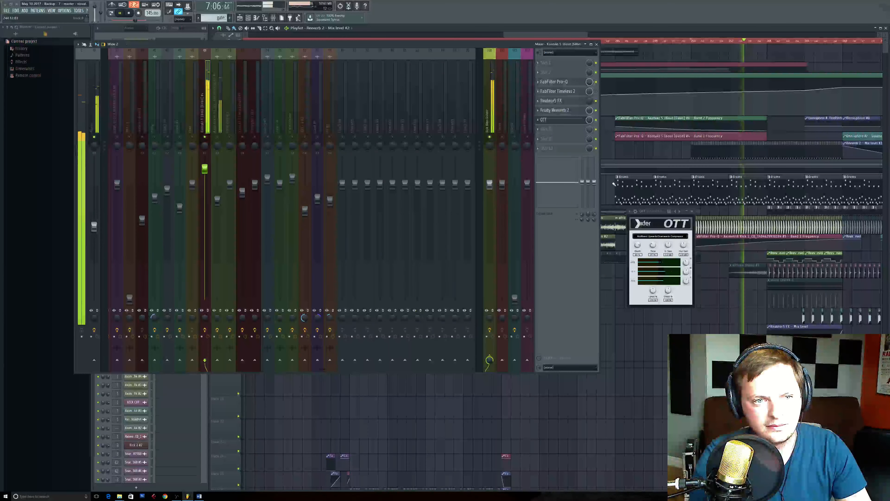
key(space)
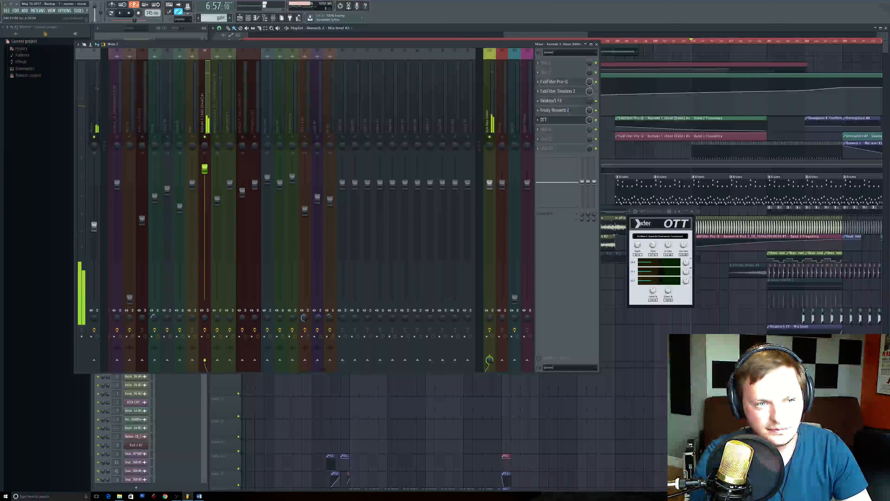
drag(659, 211, 634, 283)
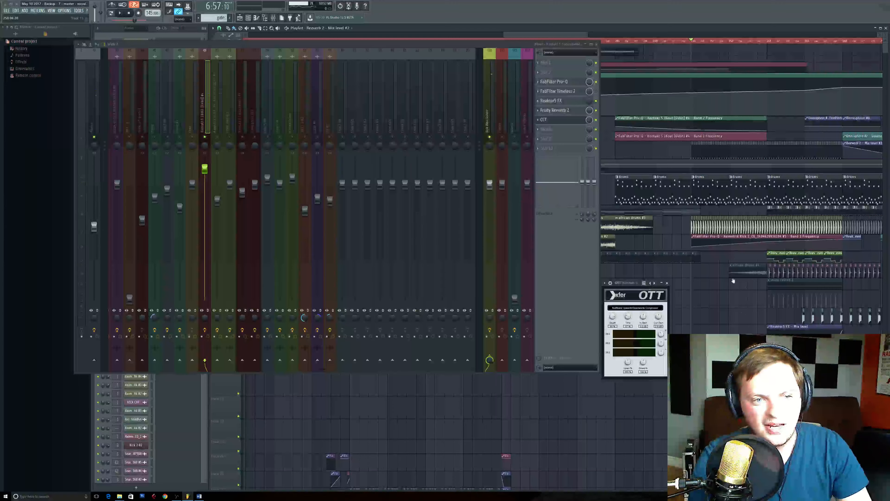
- Vary the OTT compressor's depth while the soloed section plays, ending at 47%, then stop playback
drag(733, 281, 655, 256)
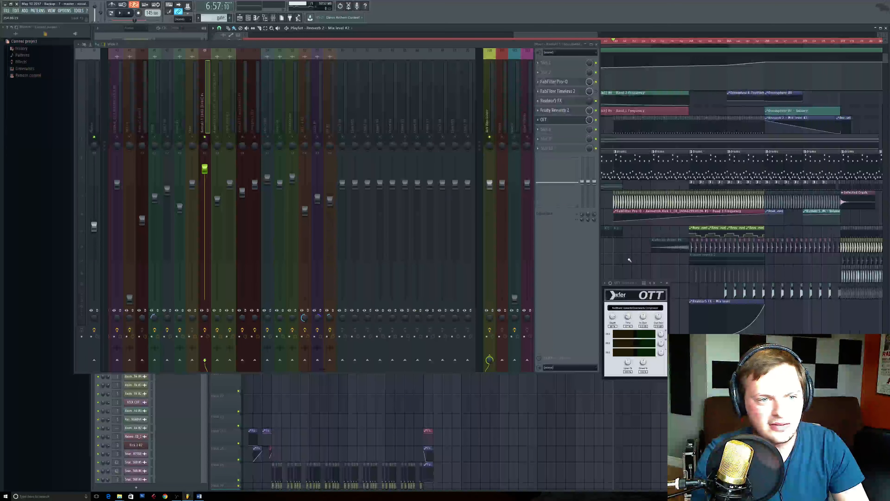
key(space)
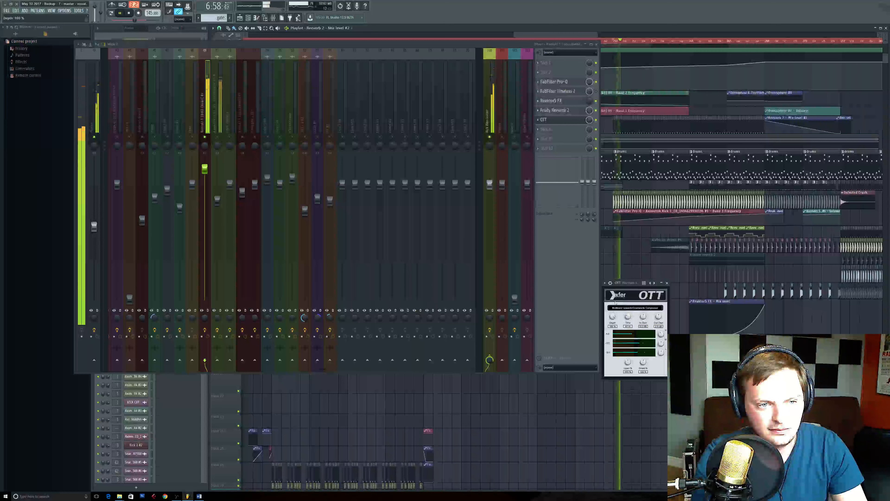
mouse_move(613, 318)
mouse_down()
mouse_move(620, 376)
mouse_move(619, 316)
mouse_up()
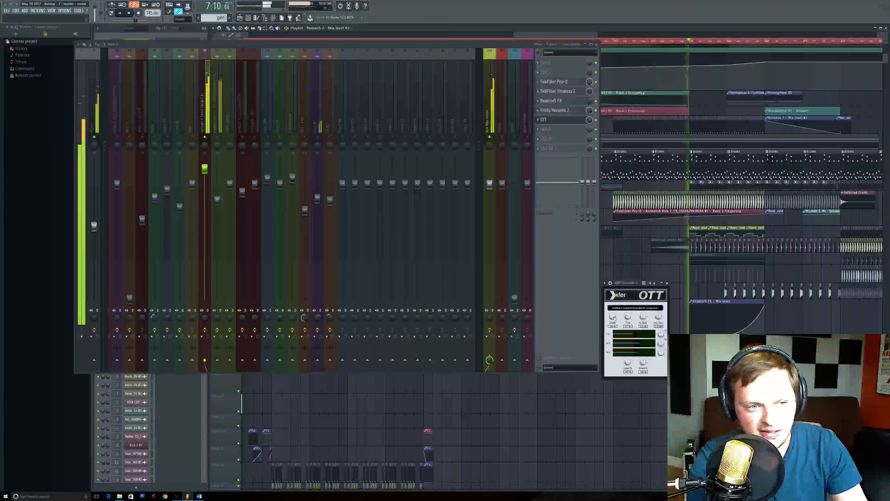
drag(612, 317, 614, 327)
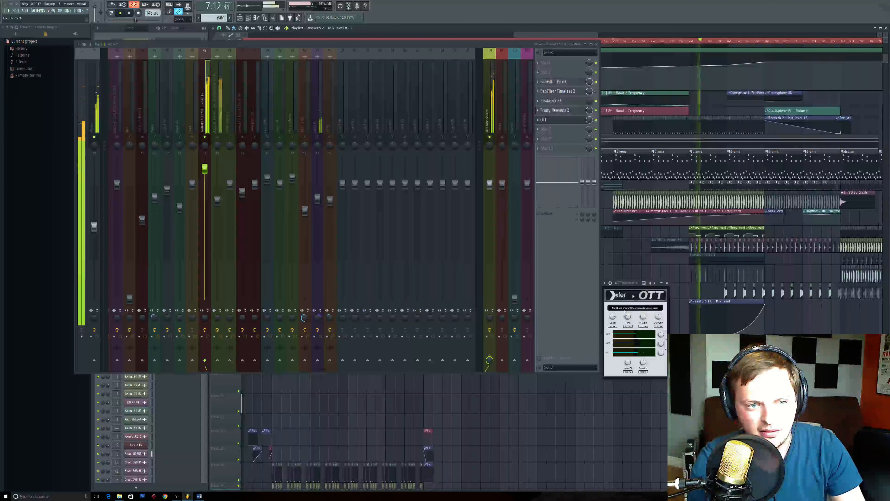
key(space)
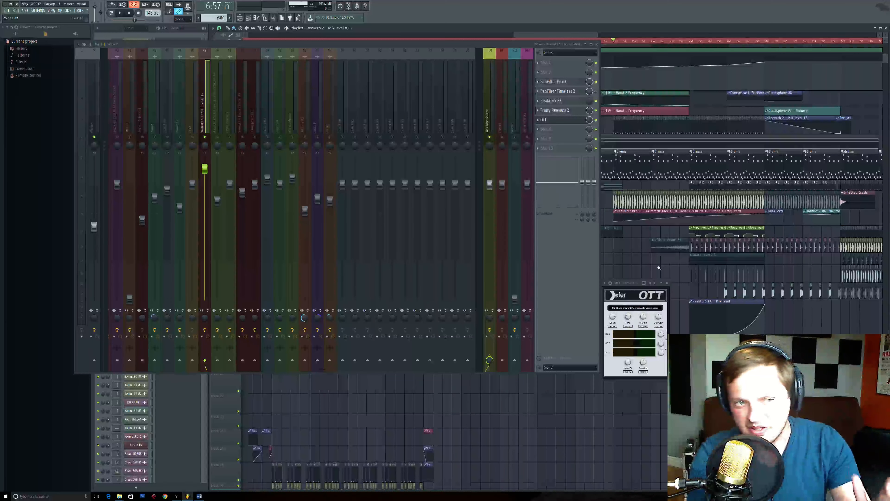
- Close the OTT compressor and play the full mix from 6:57, skipping ahead through the sections around 7:25 and 7:35
click(667, 283)
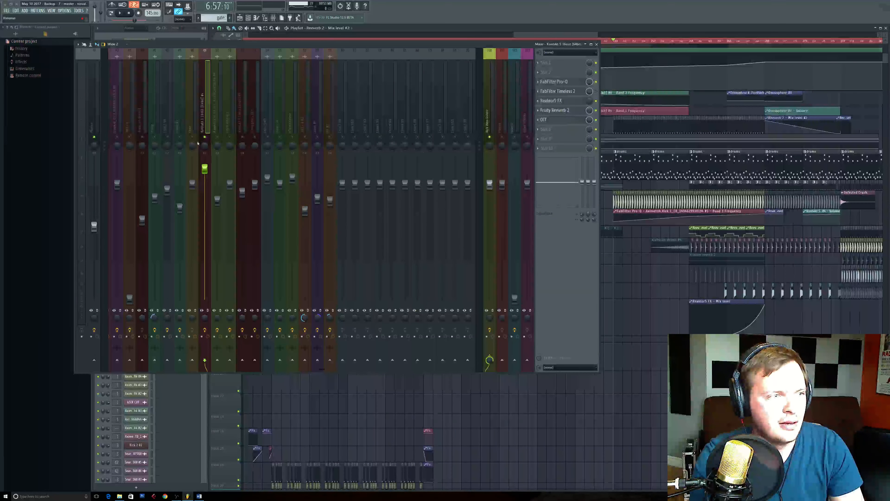
key(space)
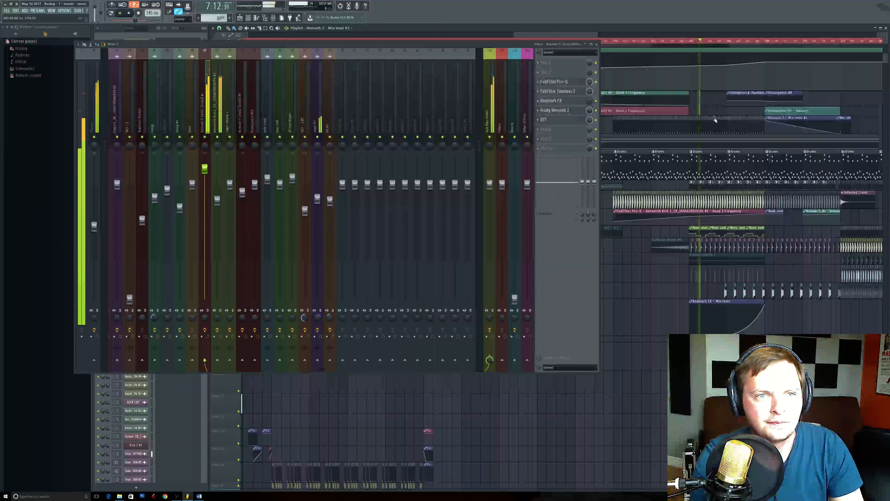
click(763, 42)
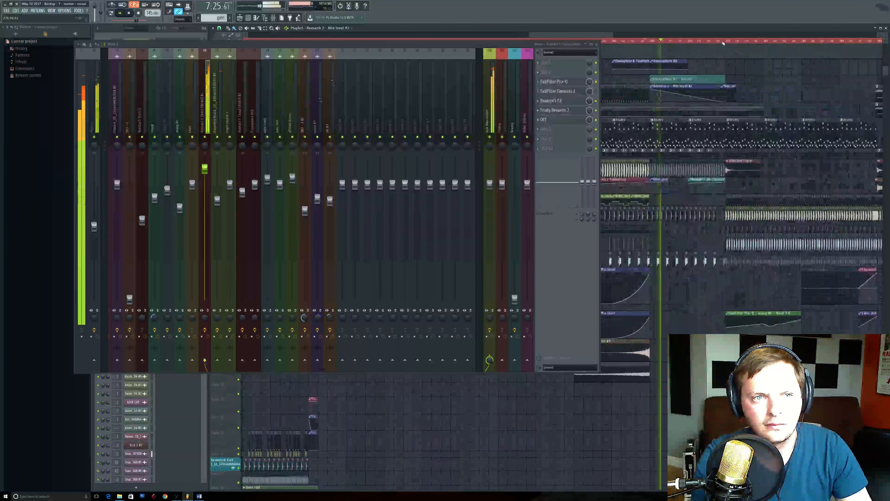
click(727, 43)
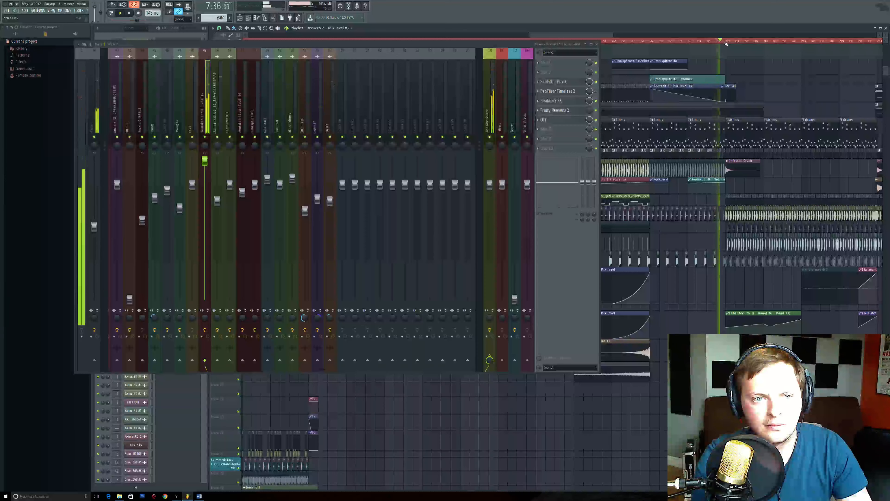
key(space)
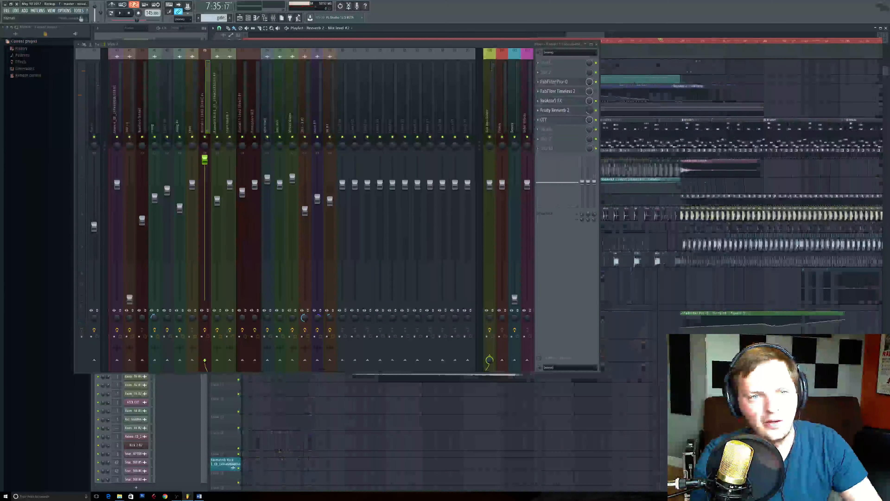
- Set the playback position to 7:30 and briefly play that section with the full mix
click(624, 43)
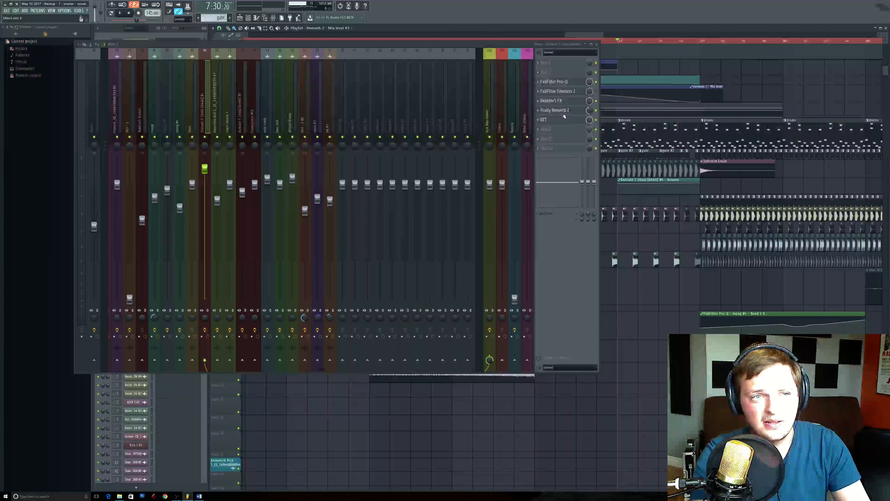
key(space)
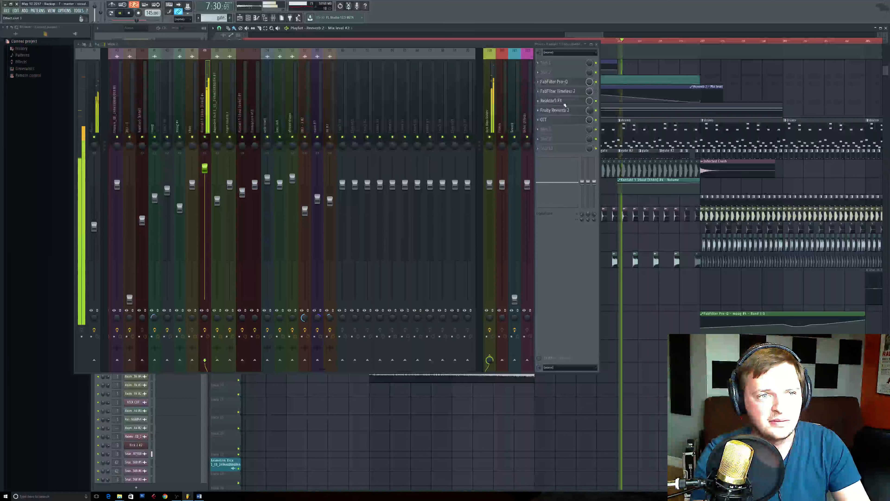
key(space)
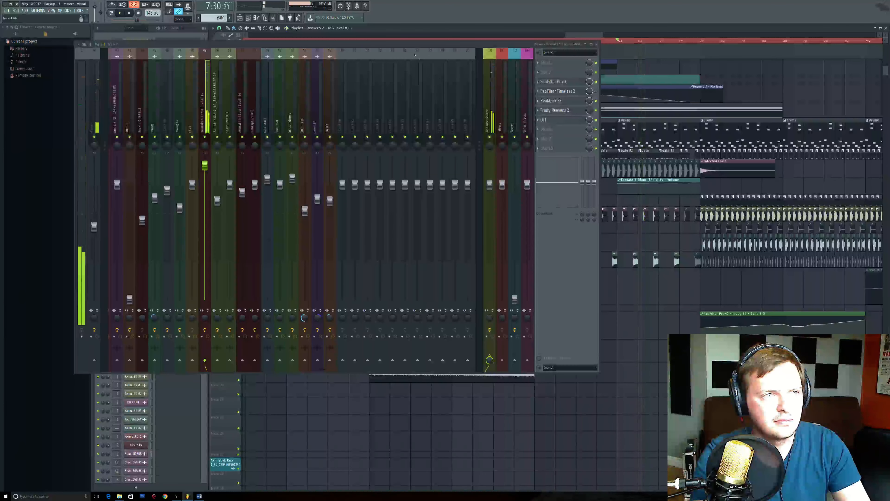
- Open the Reaktor5 FX effect on the Kontakt 5 track to view its snapshot, arranging the windows for visibility, then close it
drag(411, 44, 417, 162)
click(556, 219)
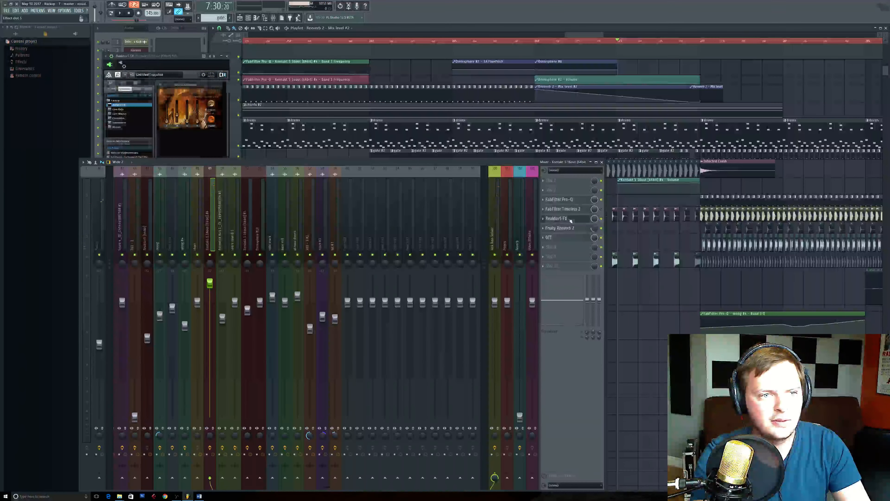
drag(181, 56, 715, 102)
drag(508, 162, 516, 97)
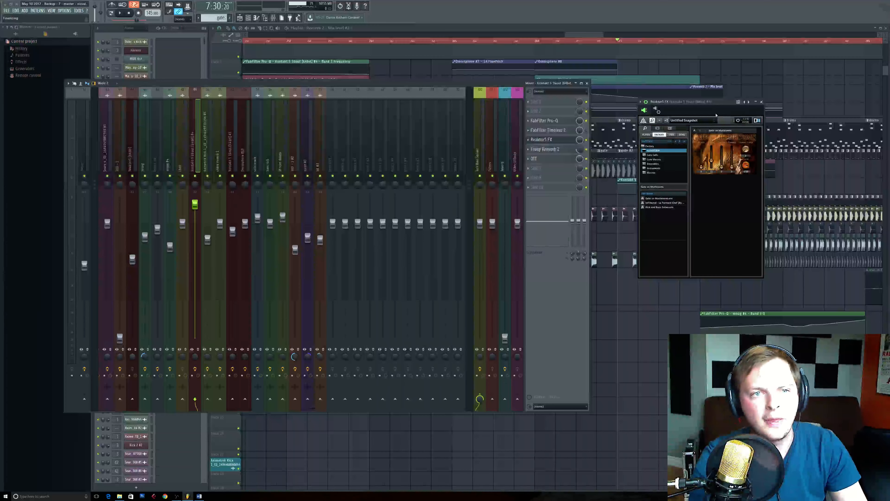
drag(713, 102, 691, 203)
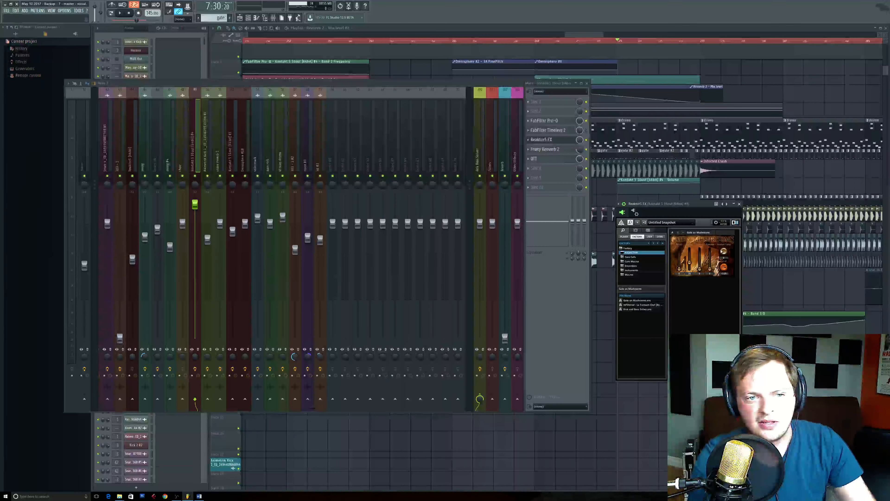
click(739, 204)
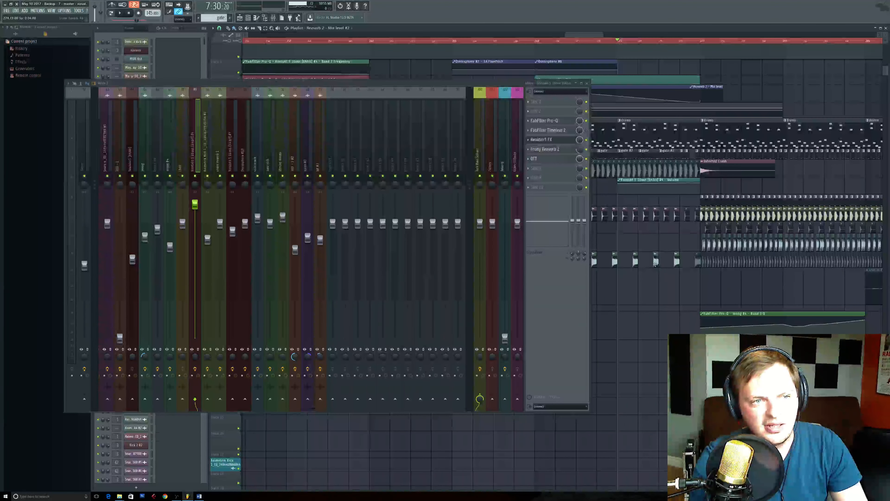
- Resume playing the full mix and skip forward to the section from 7:50, then stop playback
key(space)
click(692, 41)
drag(874, 40, 704, 41)
click(696, 42)
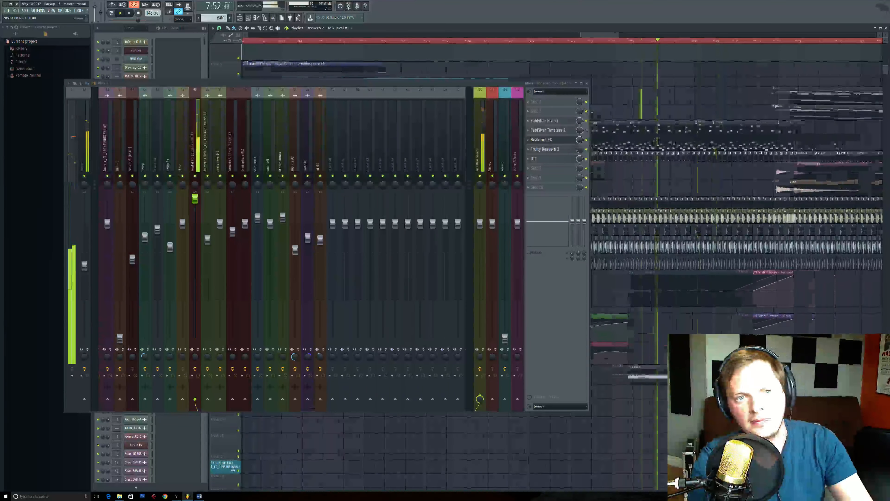
key(space)
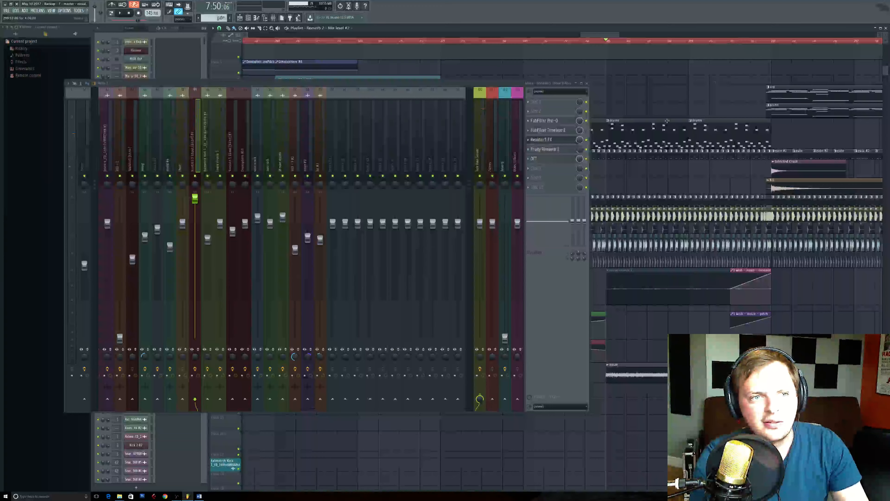
- Play the section from 8:03, where the new melodic clips enter, with the mixer moved lower to reveal the playlist
drag(719, 120, 641, 57)
click(693, 41)
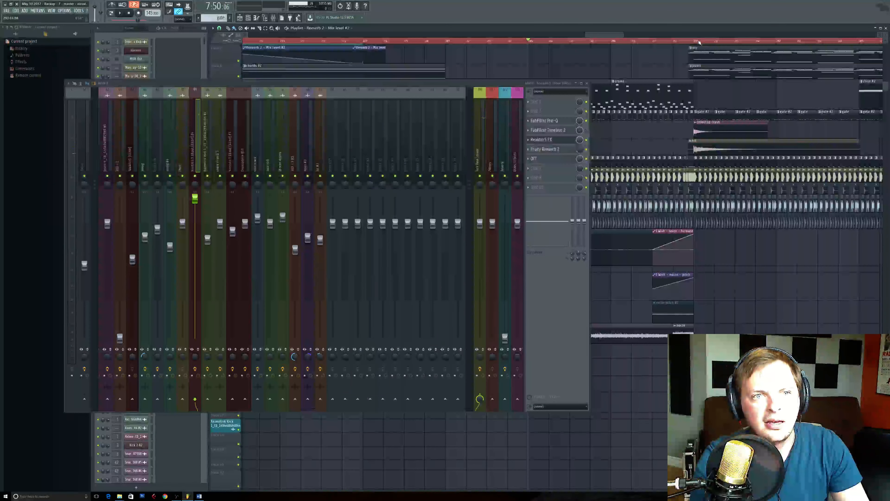
drag(691, 145, 581, 145)
drag(695, 123, 725, 195)
drag(464, 83, 452, 140)
key(space)
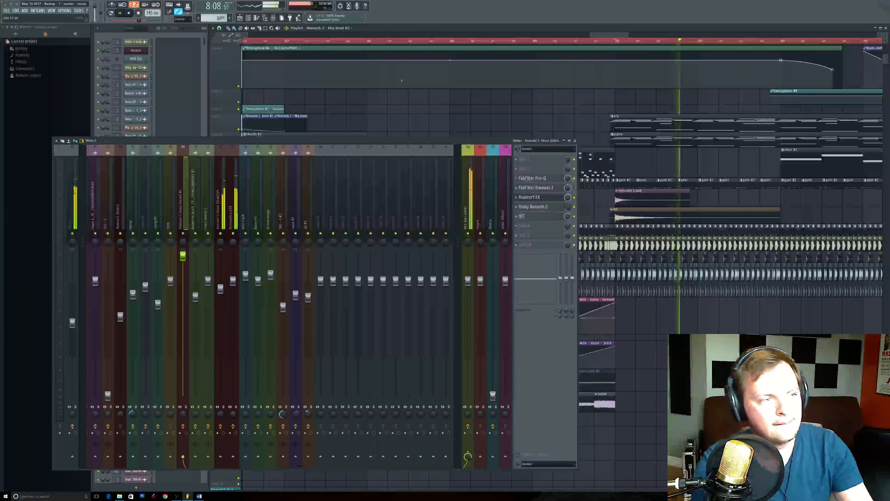
- Play from 8:03 with the dark red track beside the Omnisphere track soloed, and select it to view its effects
drag(749, 129, 566, 80)
click(449, 41)
key(space)
right_click(221, 234)
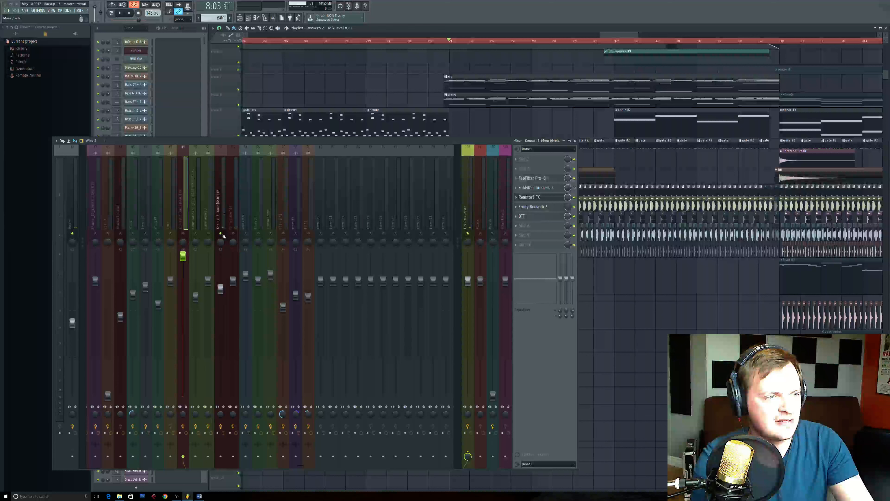
key(space)
click(221, 211)
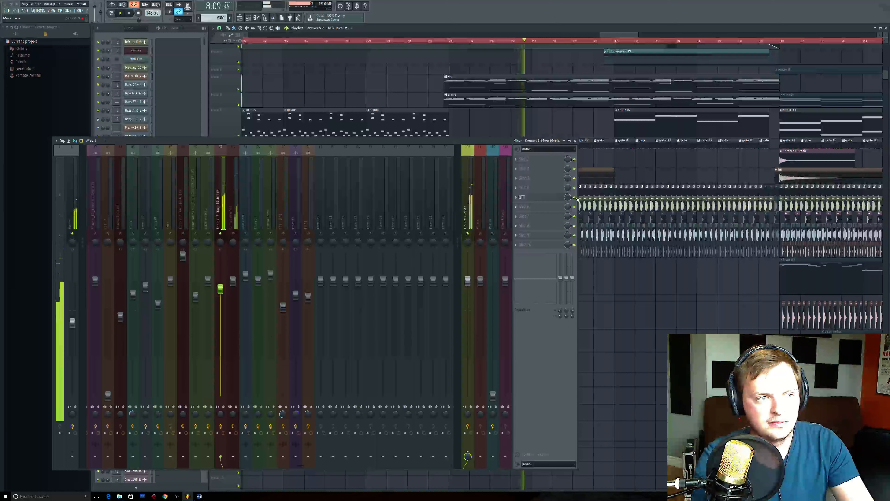
- Solo the neighbouring dark red Omnisphere track, stop playback and open its OTT compressor beside the mixer to view its settings
click(233, 237)
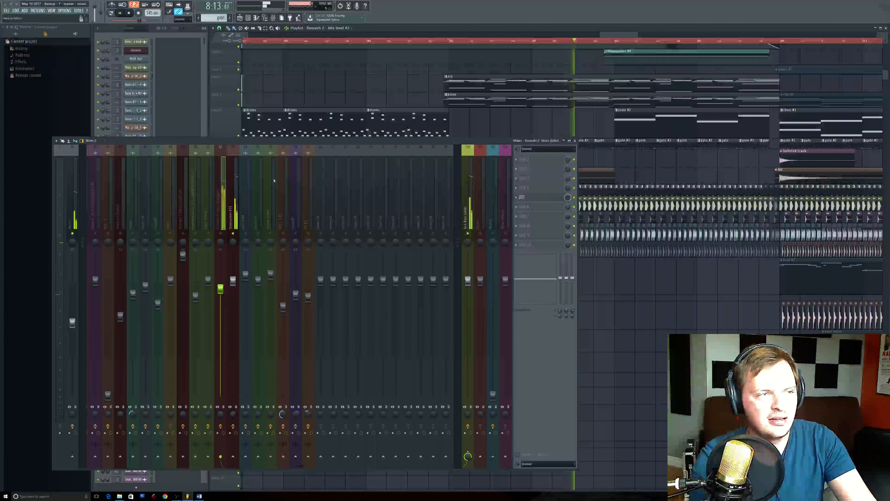
key(space)
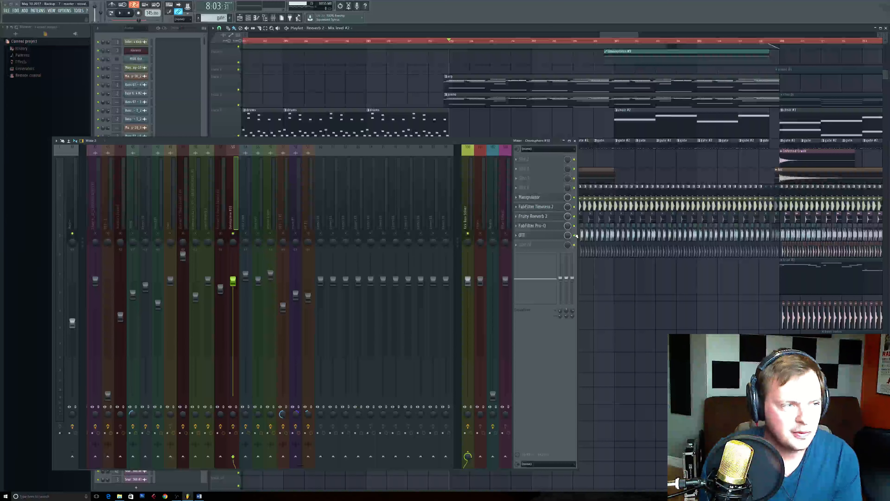
click(523, 234)
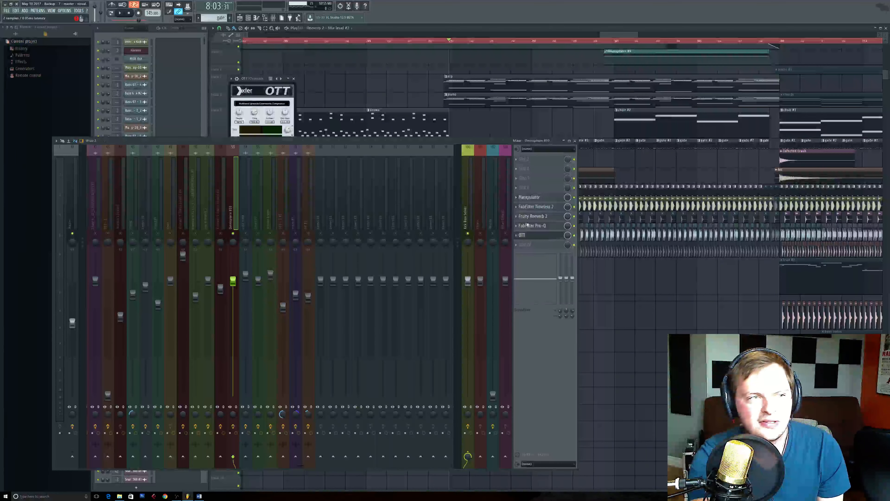
drag(255, 79, 667, 156)
click(646, 153)
click(663, 259)
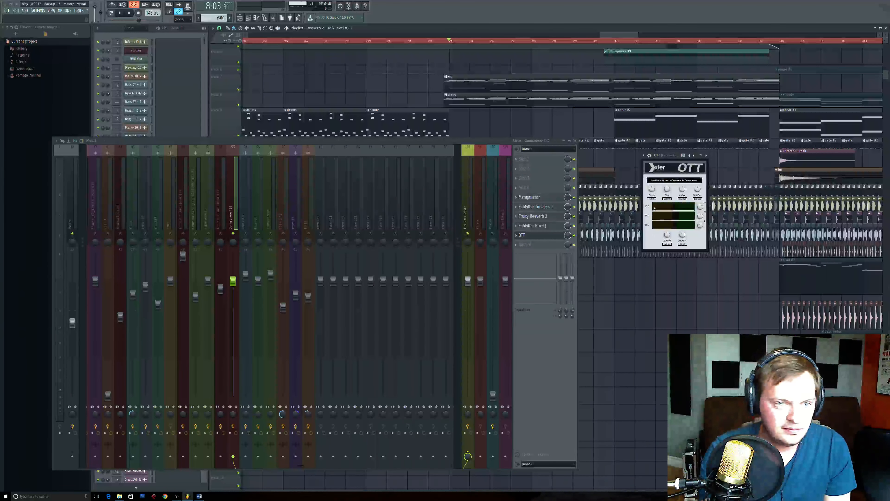
- Select the master track and open its iZotope Ozone 5 effect, with the mixer moved lower
click(72, 157)
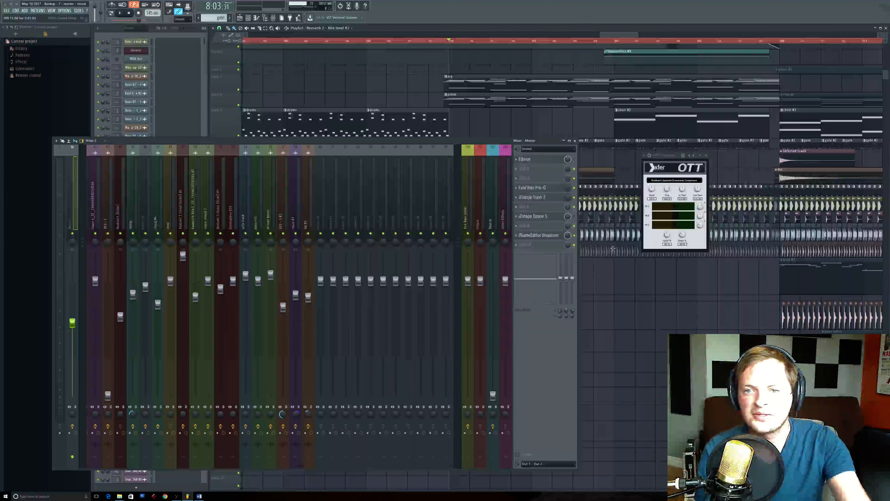
drag(351, 140, 356, 179)
click(539, 256)
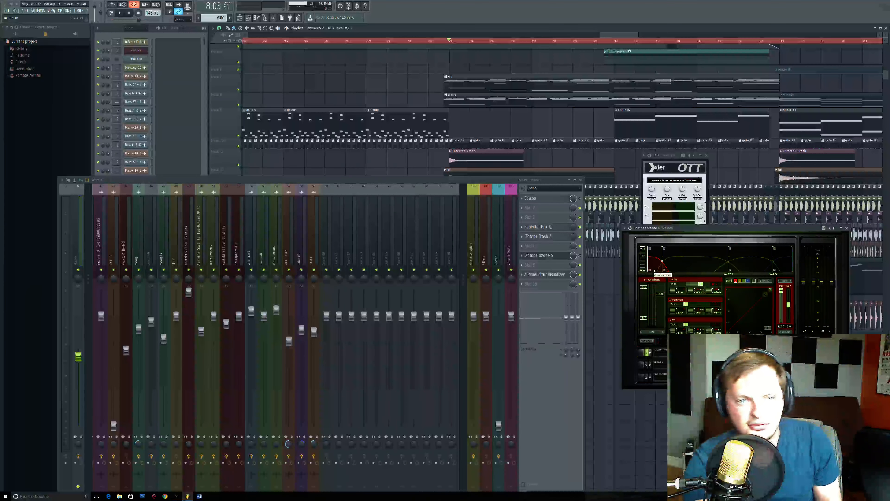
- Play from 8:03 with the master's iZotope Ozone 5 effect switched on, and view another of its modules before closing it
key(space)
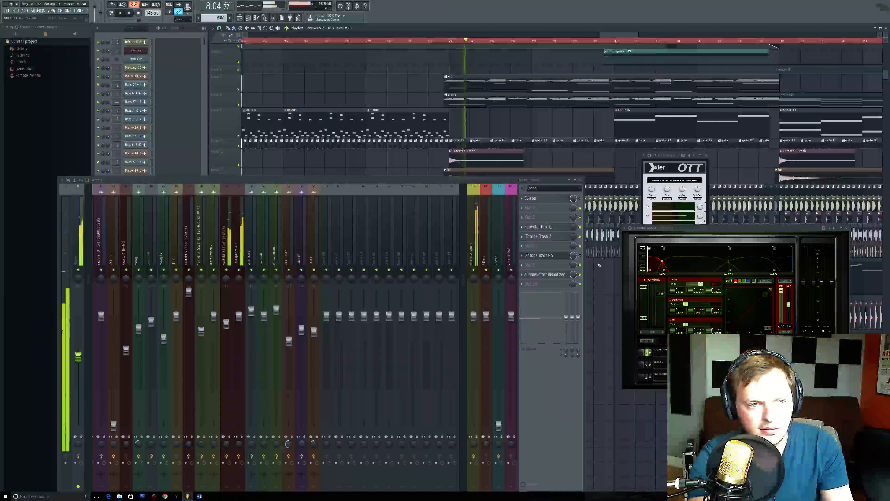
key(space)
click(580, 256)
key(space)
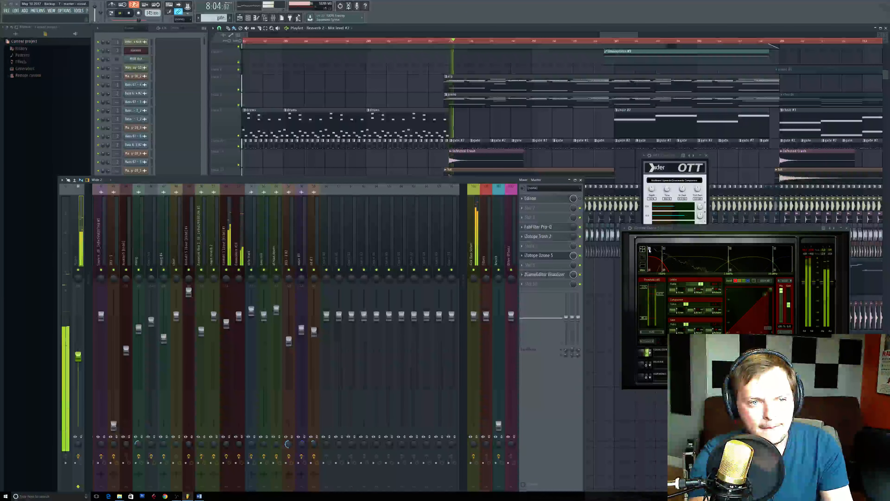
key(space)
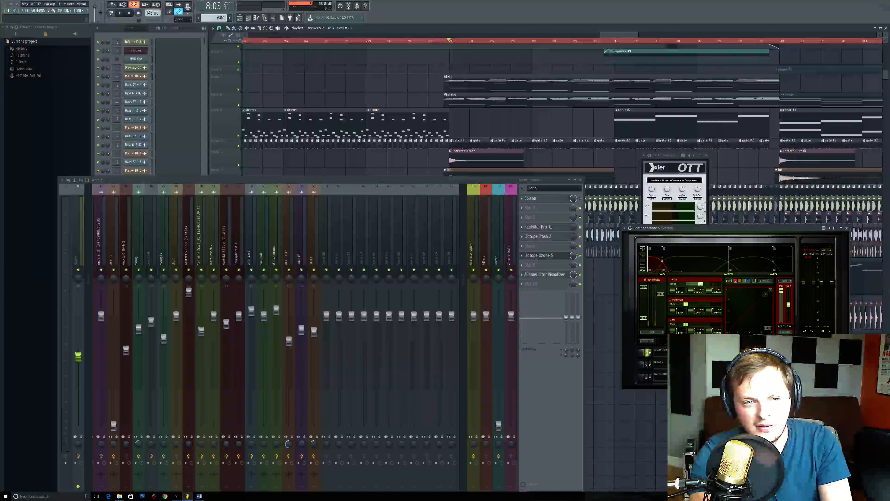
click(739, 365)
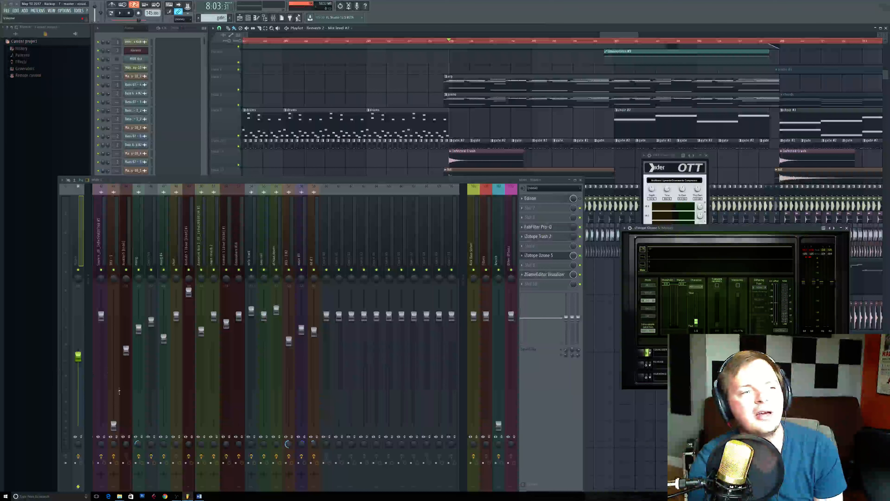
click(847, 228)
- Play from 8:03, skipping ahead to the sections at about 8:17 and 8:29, and stop playback
key(space)
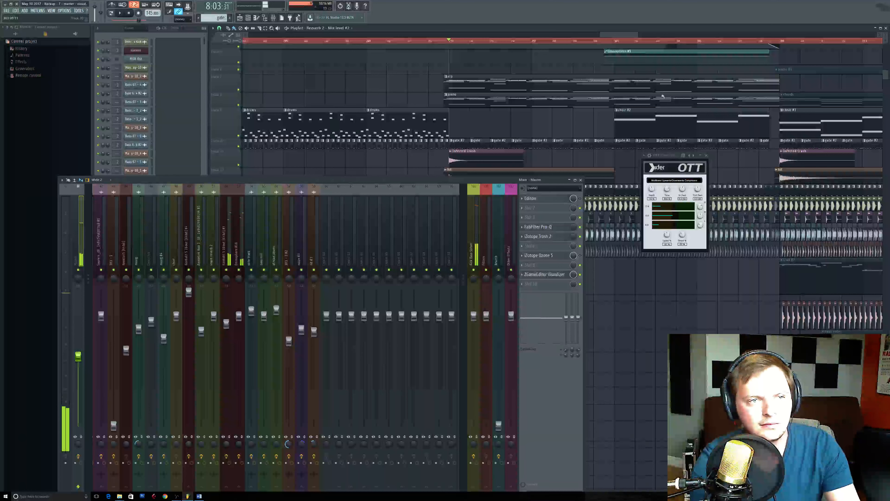
click(615, 45)
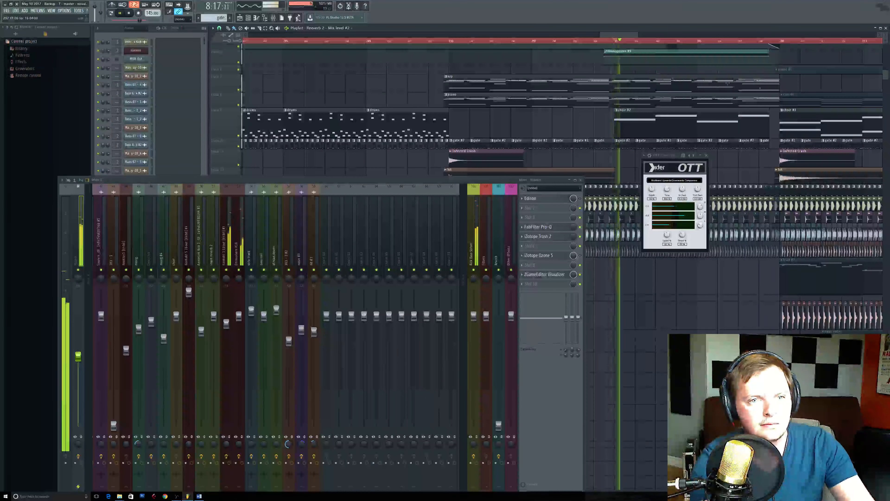
drag(656, 81, 516, 76)
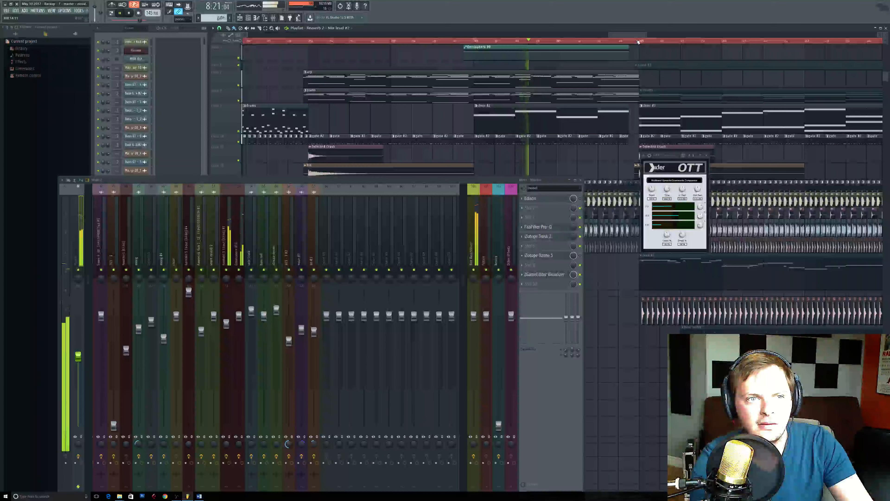
click(641, 45)
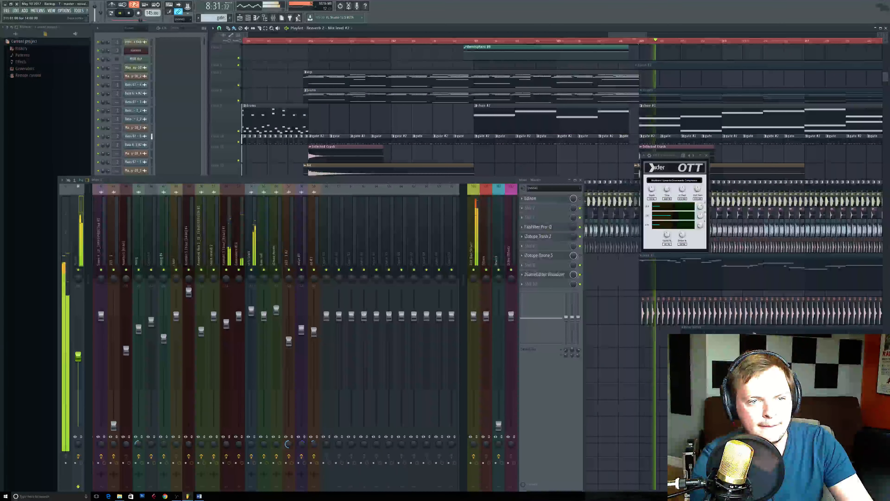
drag(749, 327, 668, 270)
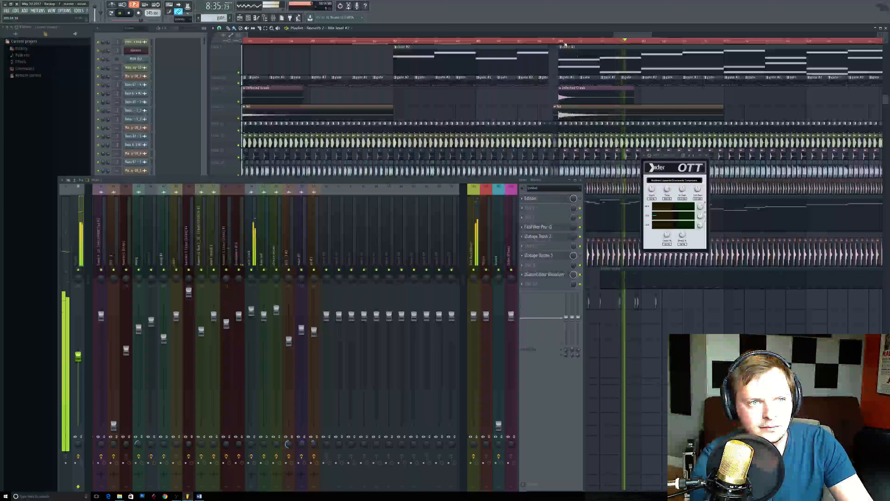
key(space)
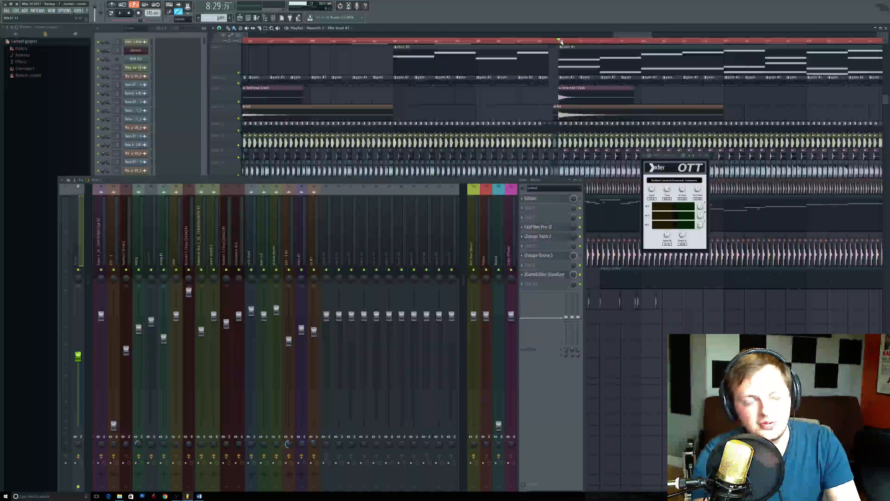
- Save the project and play the section from 8:29 with the mixer moved higher
drag(478, 179, 470, 139)
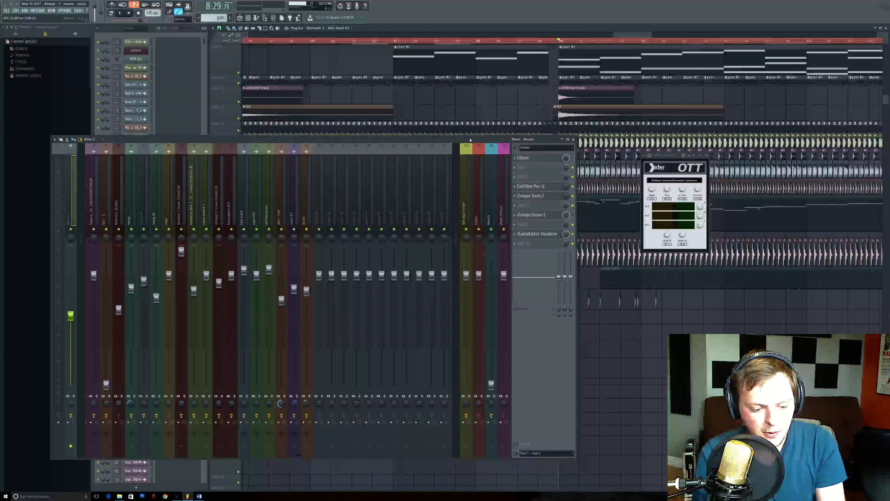
key(ctrl+s)
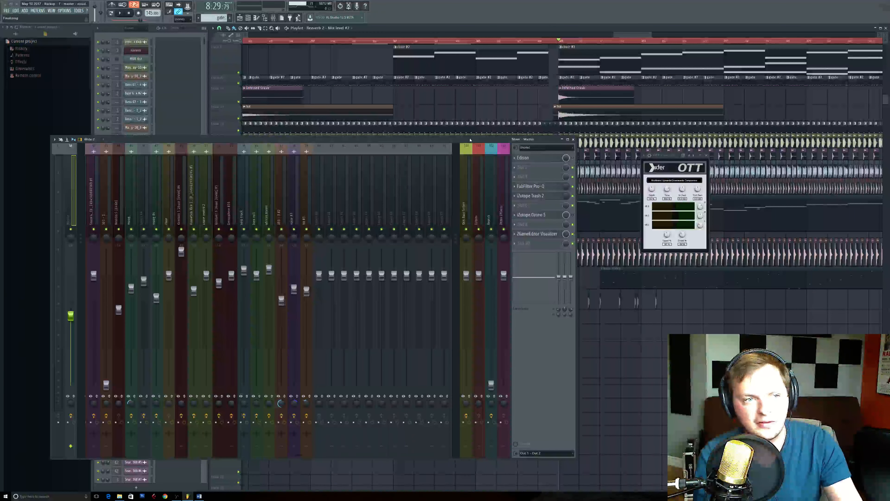
key(space)
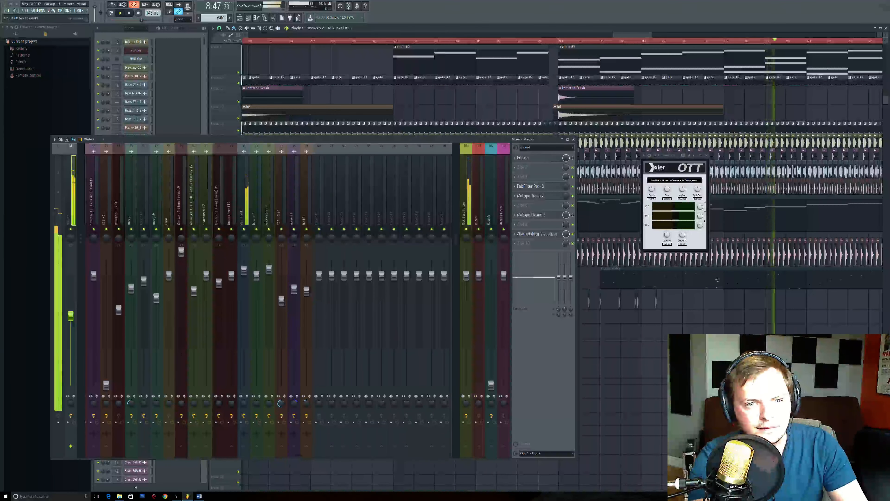
key(space)
drag(788, 286, 725, 272)
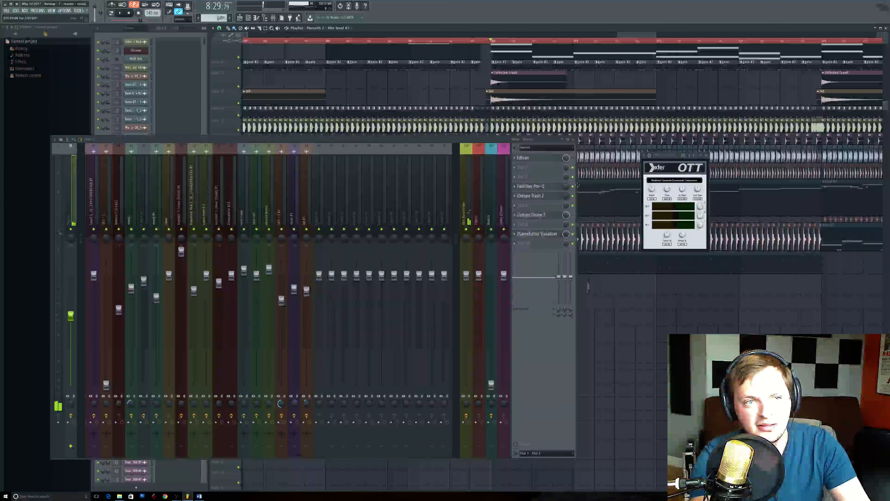
- Play the section from 8:56 with the mixer moved aside to uncover more of the playlist
drag(496, 147, 394, 156)
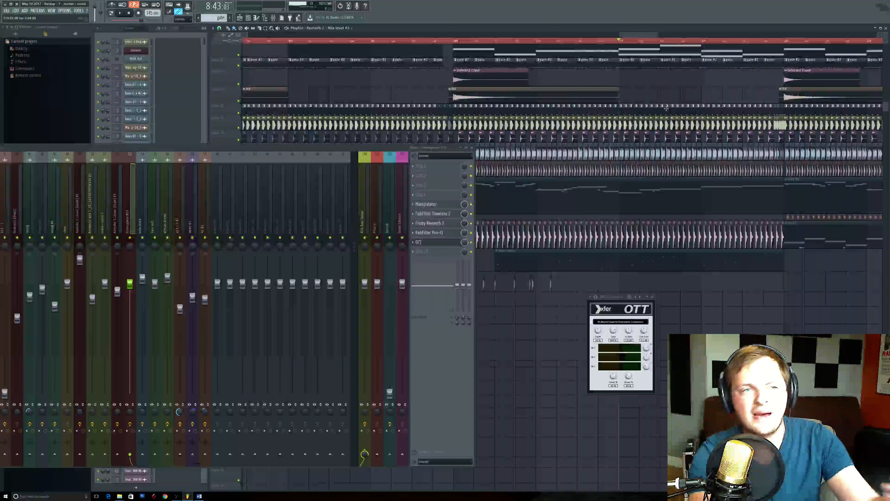
drag(681, 143, 640, 141)
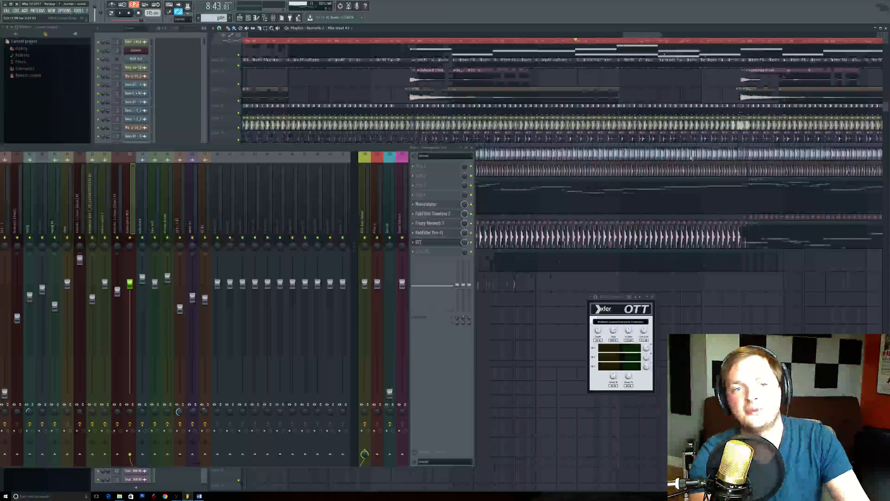
click(727, 42)
key(space)
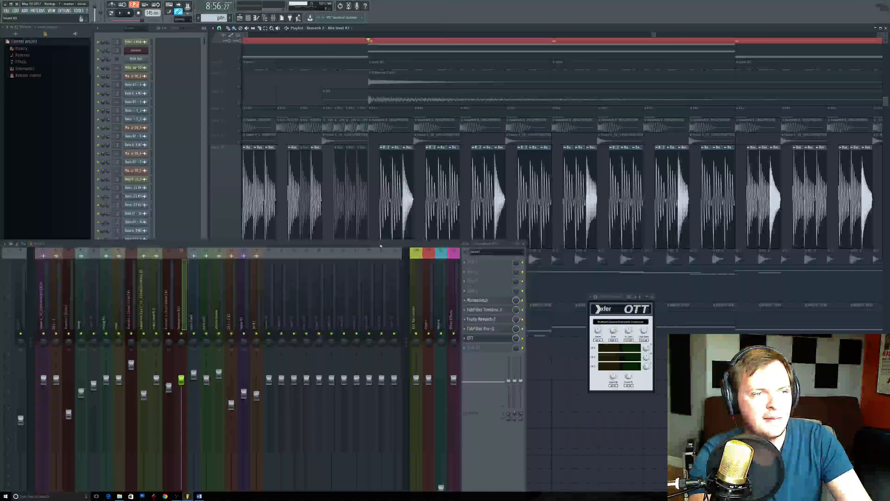
- Examine the soloed Bass 67 clips around 8:56 up close with the mixer lowered, and play that section with all tracks audible
drag(462, 239, 463, 307)
scroll(410, 240, up, 6)
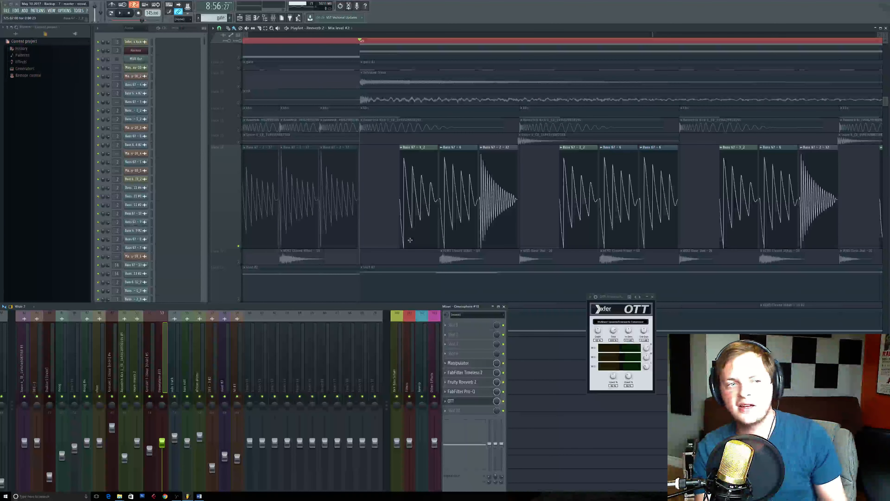
scroll(536, 200, up, 1)
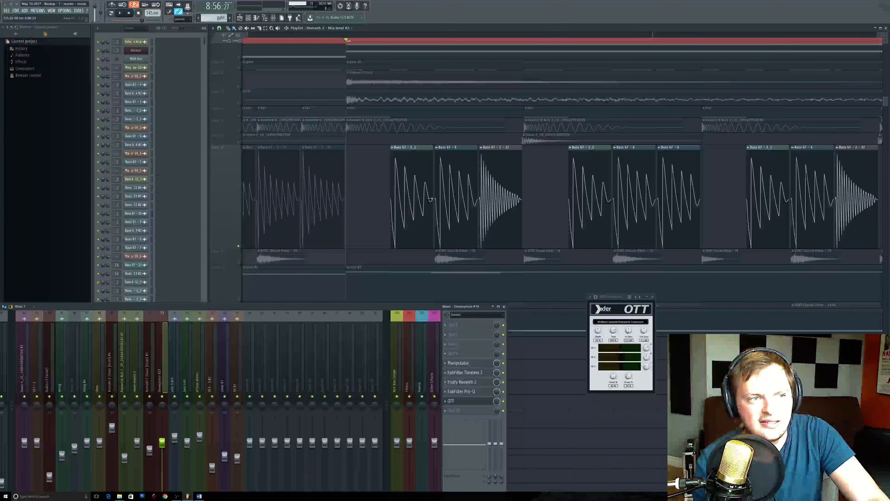
scroll(430, 199, down, 5)
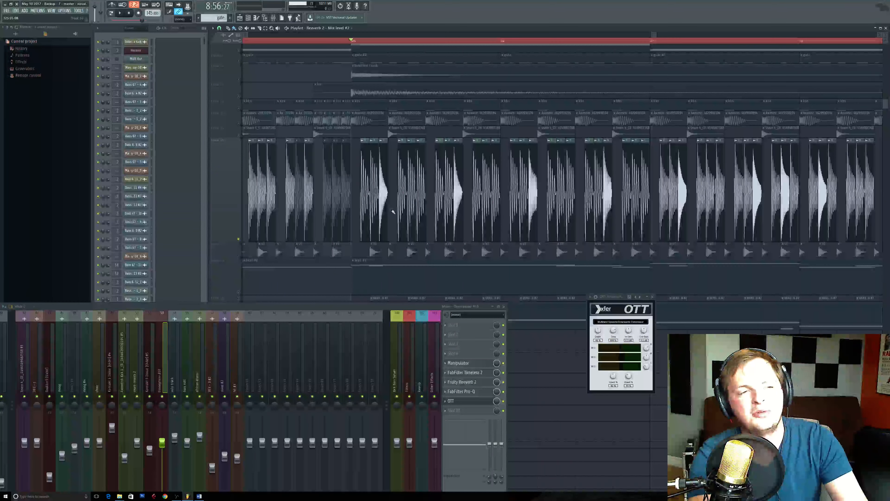
key(space)
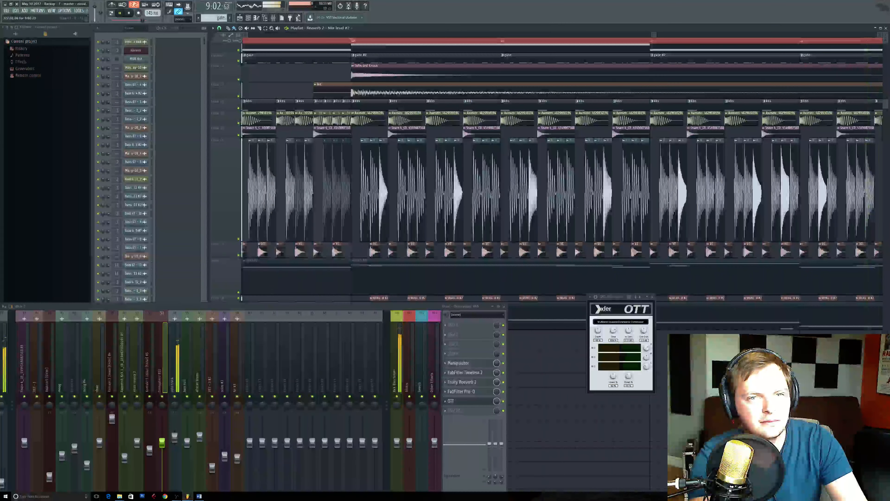
key(space)
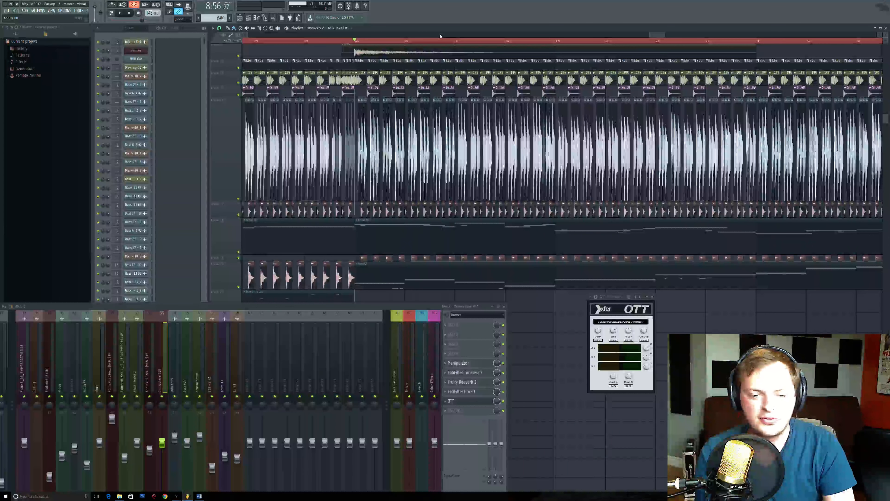
- Replay from 8:56 and examine how the Bass 67 clips sit between the kicks, picking the first bass clip
key(space)
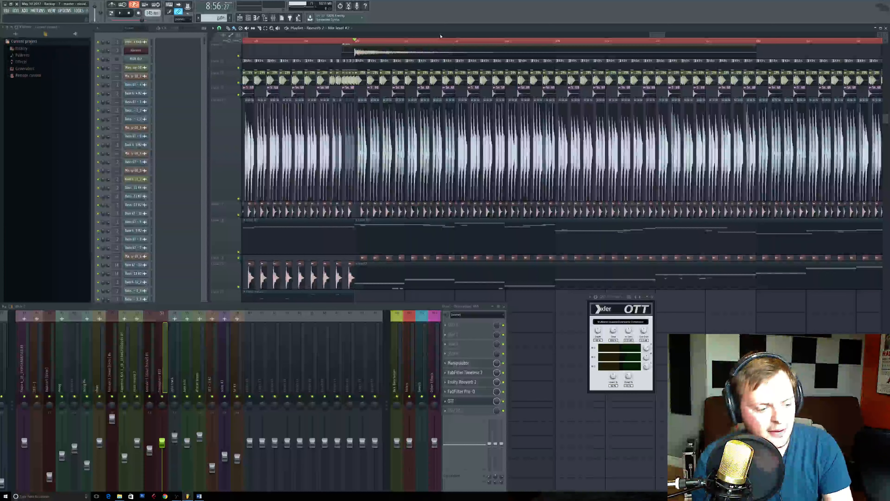
scroll(360, 182, up, 8)
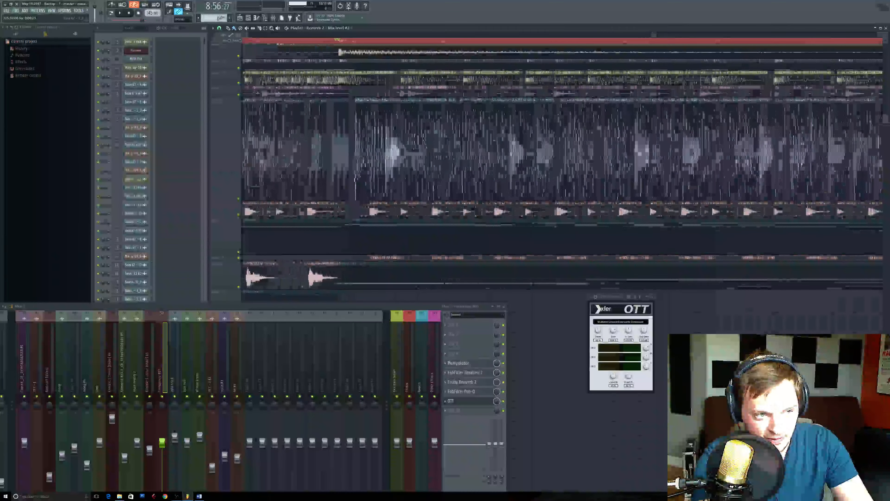
scroll(368, 182, up, 1)
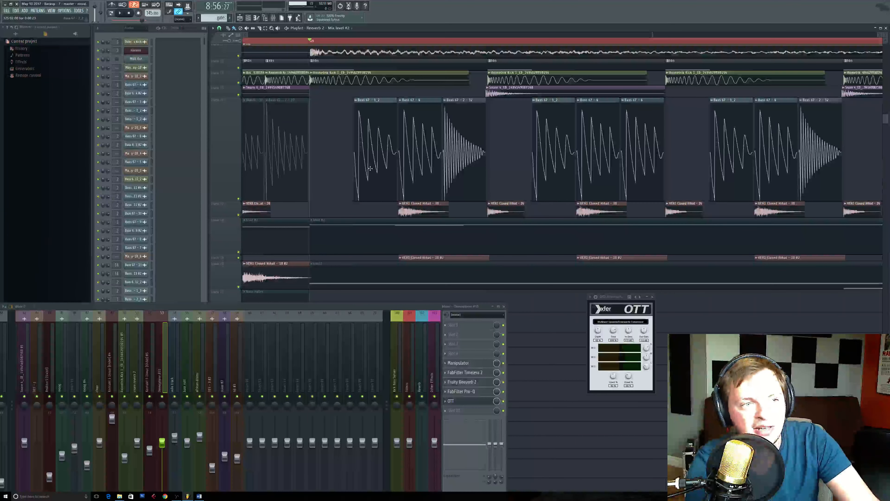
drag(369, 168, 371, 167)
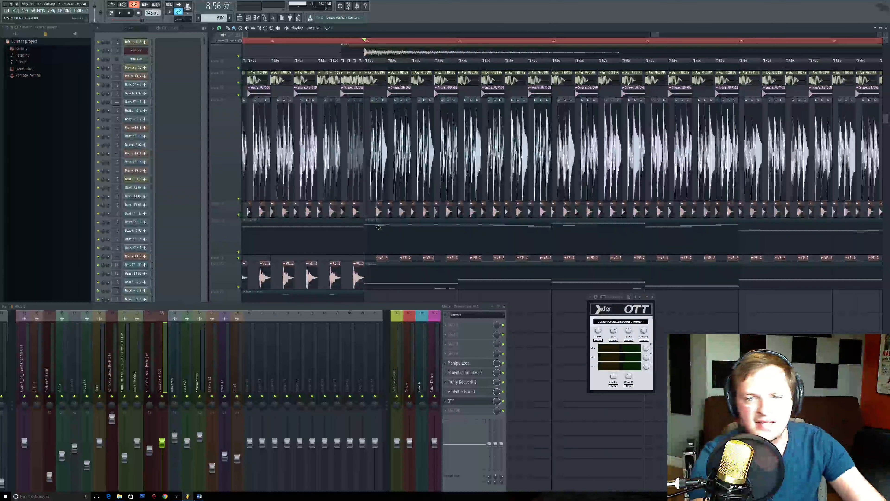
drag(379, 227, 398, 221)
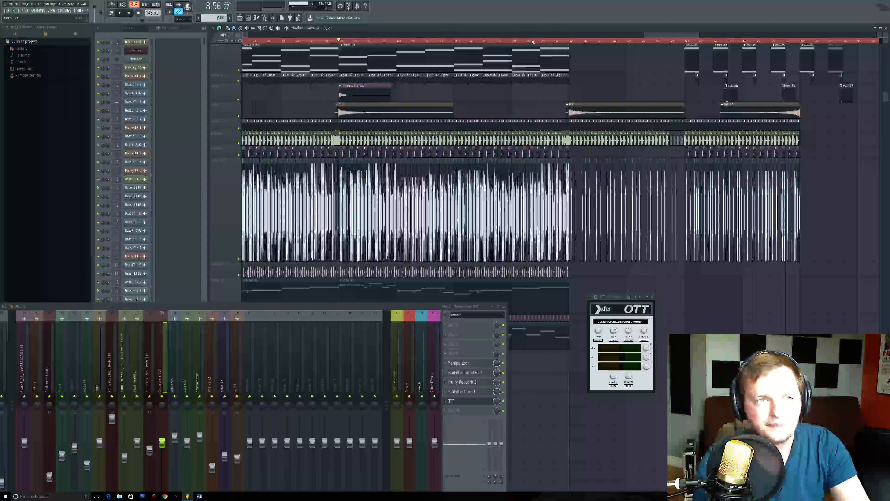
- Play the transition around 9:22, where the melodic clips end, and set the song position back to 8:38
key(space)
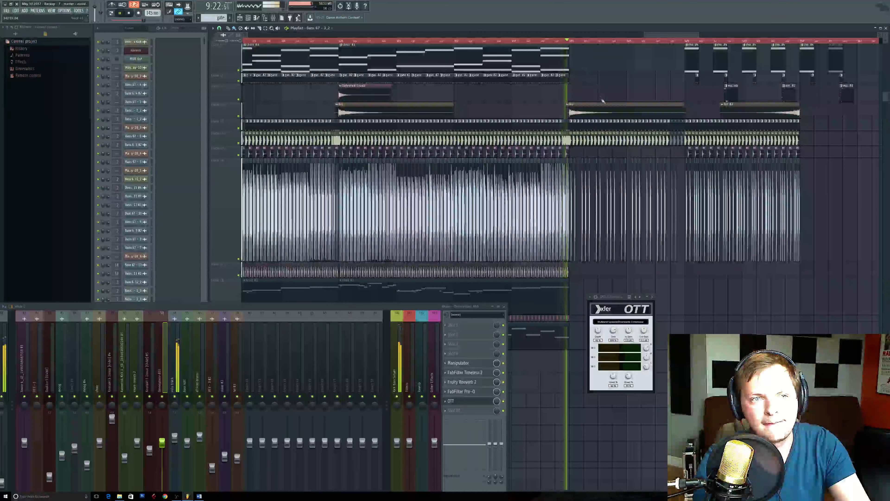
key(space)
drag(605, 104, 774, 113)
click(354, 41)
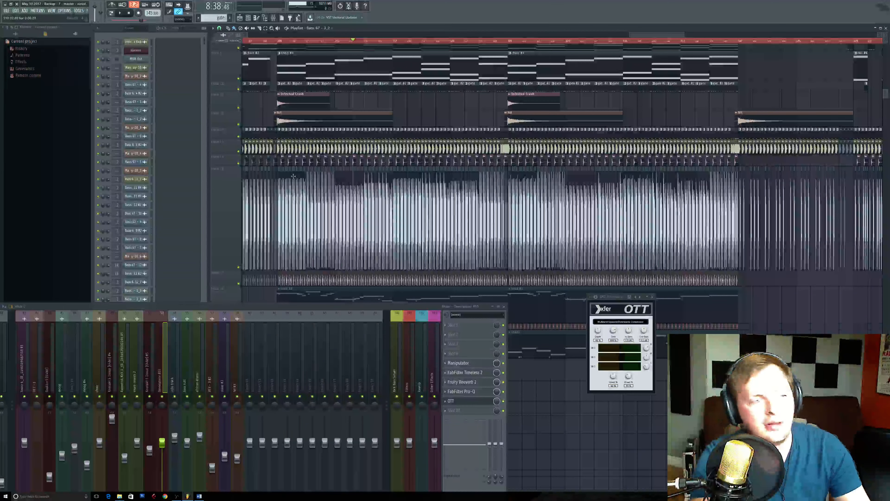
- Set the song position to 8:29, solo the Bass 67 playlist track and make it slightly taller
scroll(373, 116, up, 3)
scroll(297, 189, up, 5)
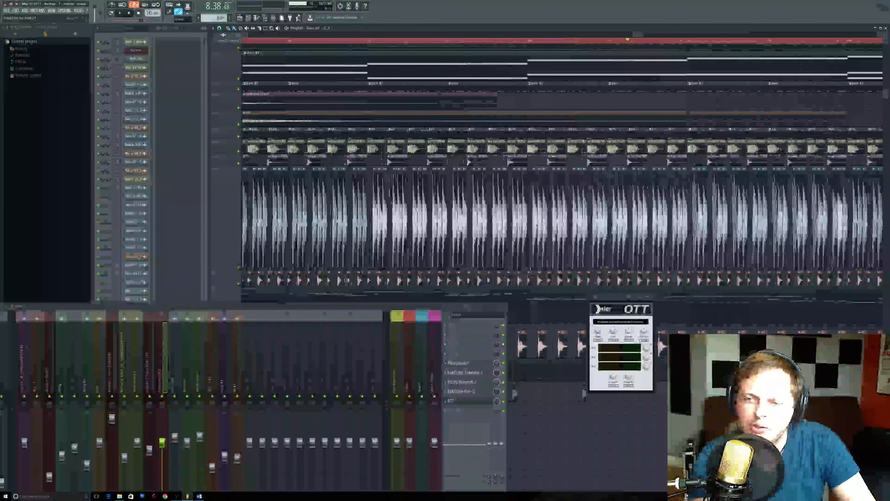
drag(353, 184, 450, 186)
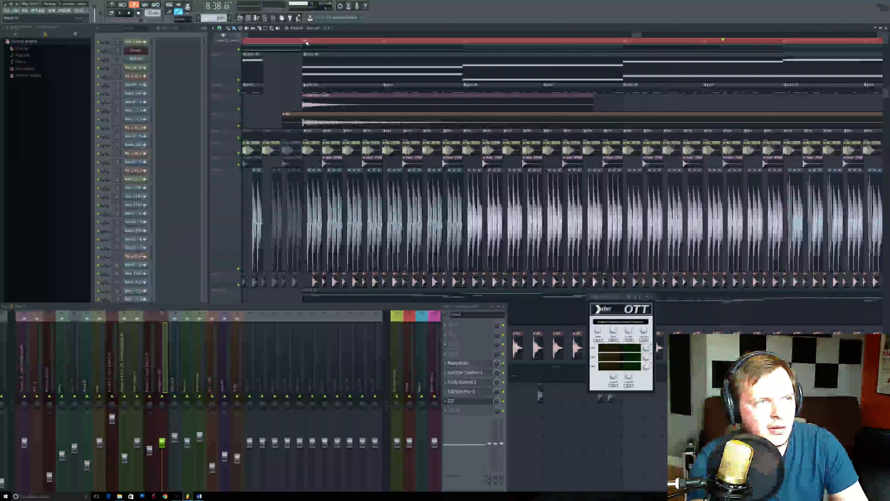
click(303, 41)
right_click(239, 269)
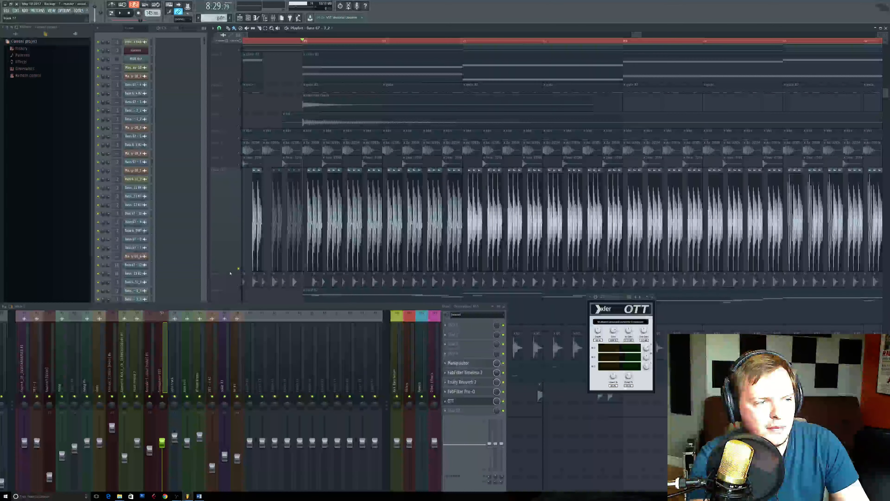
drag(232, 271, 233, 279)
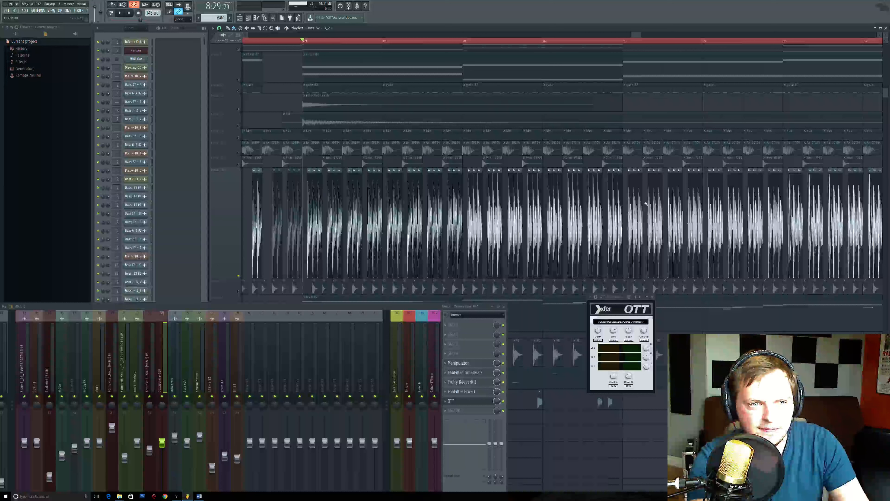
- Open the sampler settings of a Bass 67 clip in the section after 8:29 and examine the surrounding bass clips up close
double_click(632, 194)
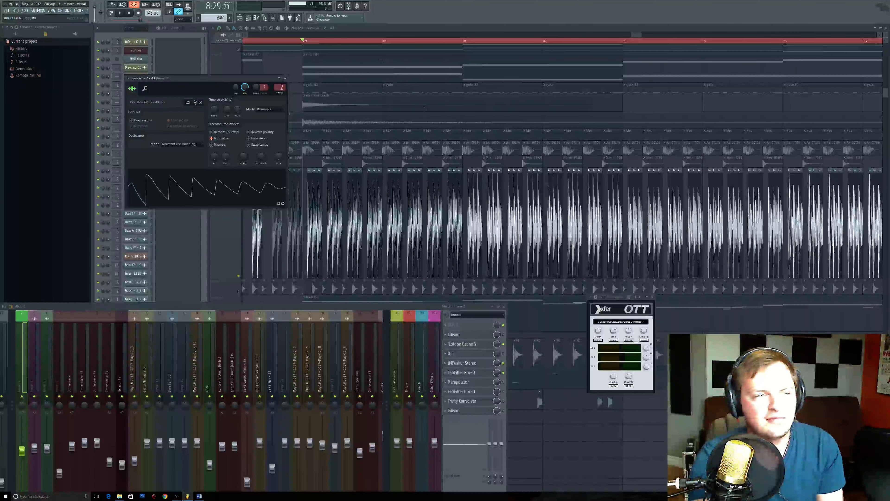
scroll(425, 245, up, 3)
drag(317, 237, 299, 229)
double_click(300, 229)
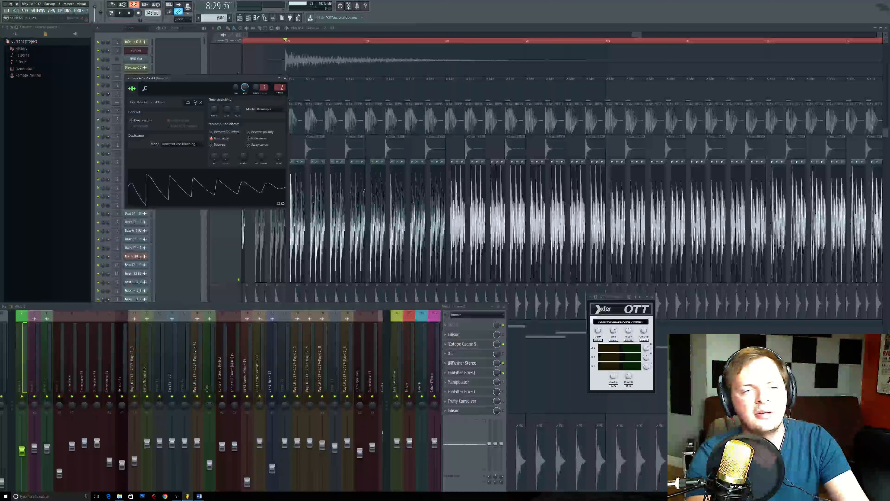
drag(635, 210, 640, 210)
scroll(599, 214, up, 3)
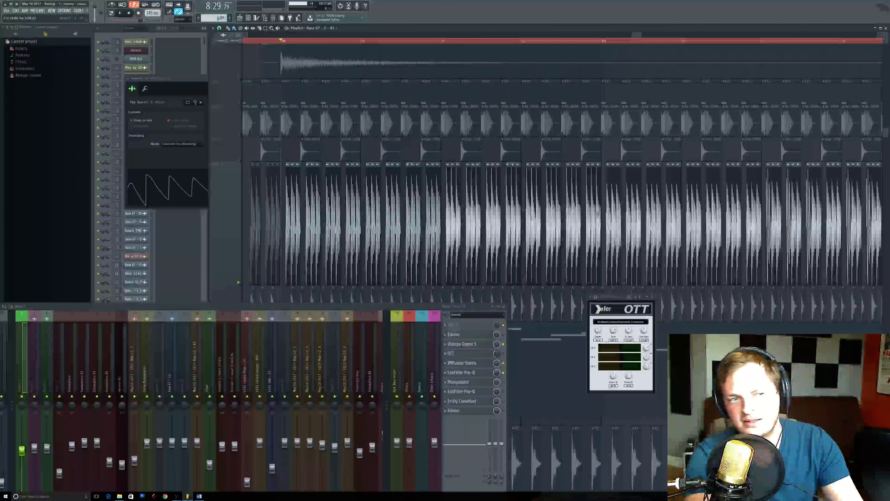